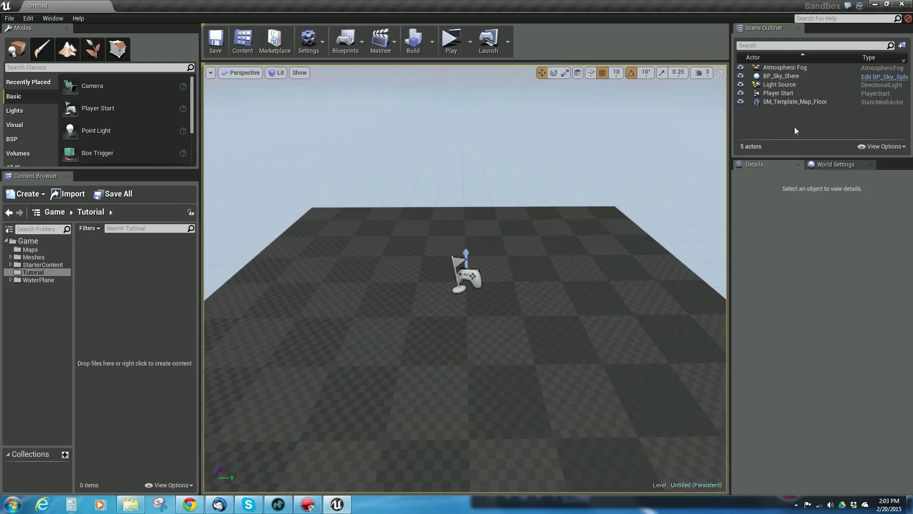
- Switch to MODO and examine the textured, triangulated rock plane mesh
click(307, 504)
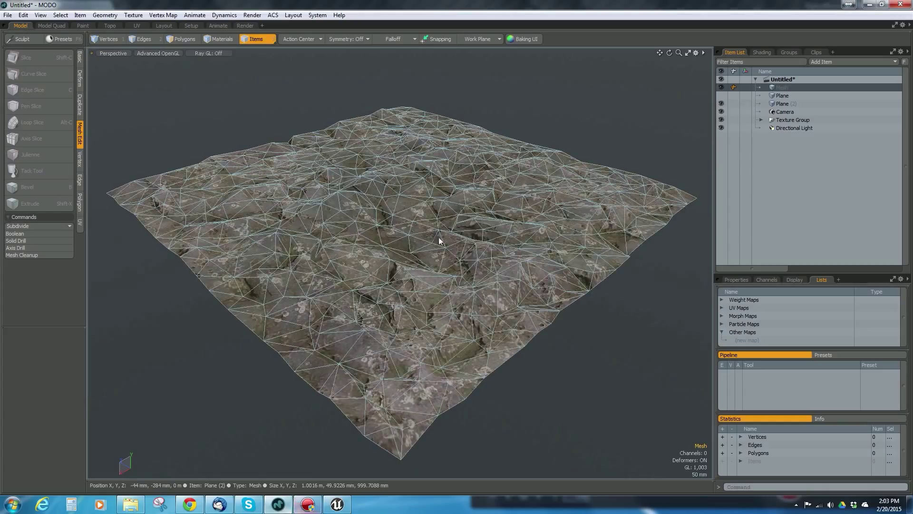
alt+drag(497, 223, 441, 233)
scroll(436, 211, up, 3)
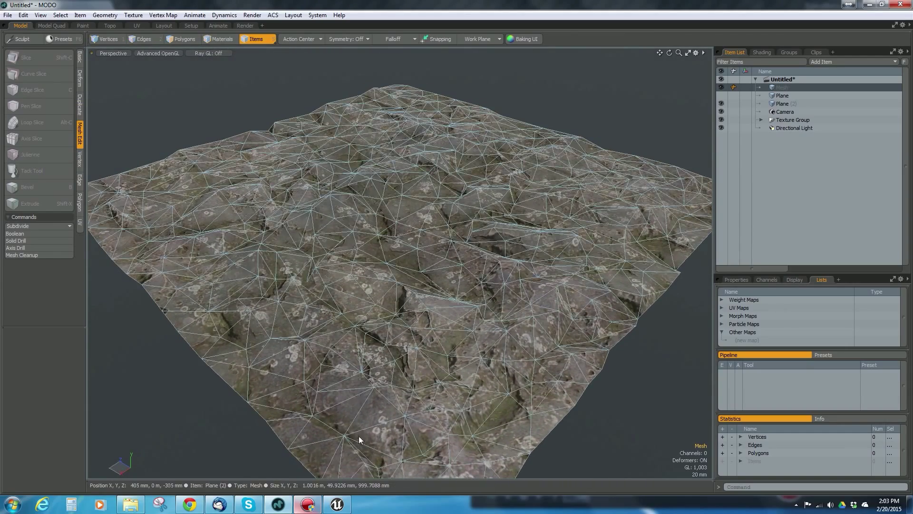
- Switch back to Unreal Engine and bring RockPlane.fbx from the Tutorials folder in File Explorer into the Tutorial content folder
click(338, 504)
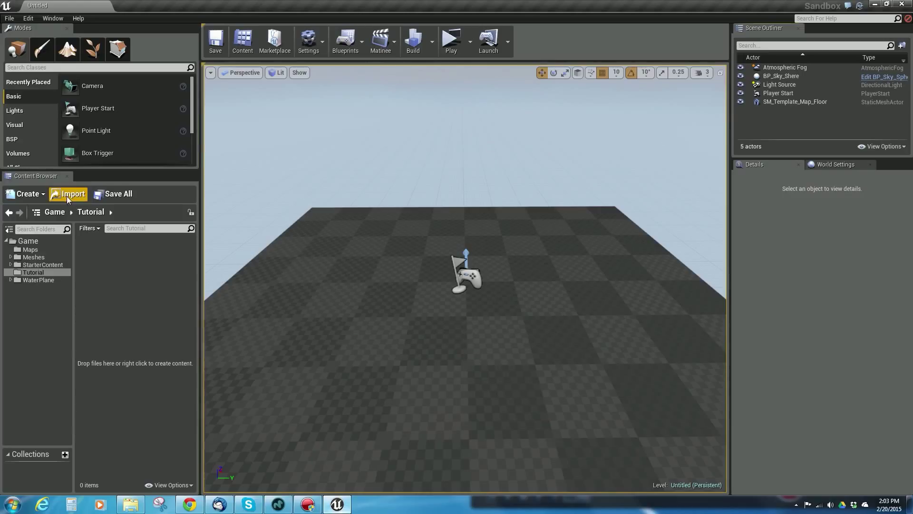
click(132, 505)
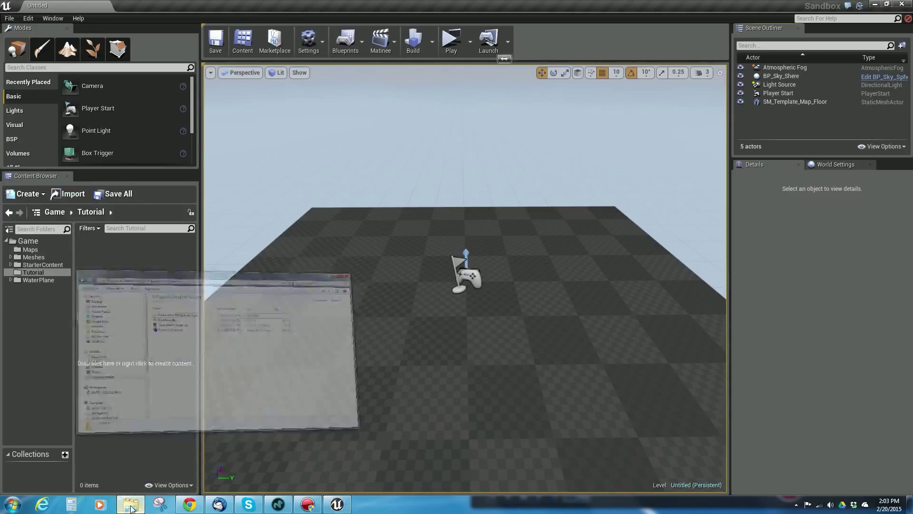
drag(390, 46, 478, 50)
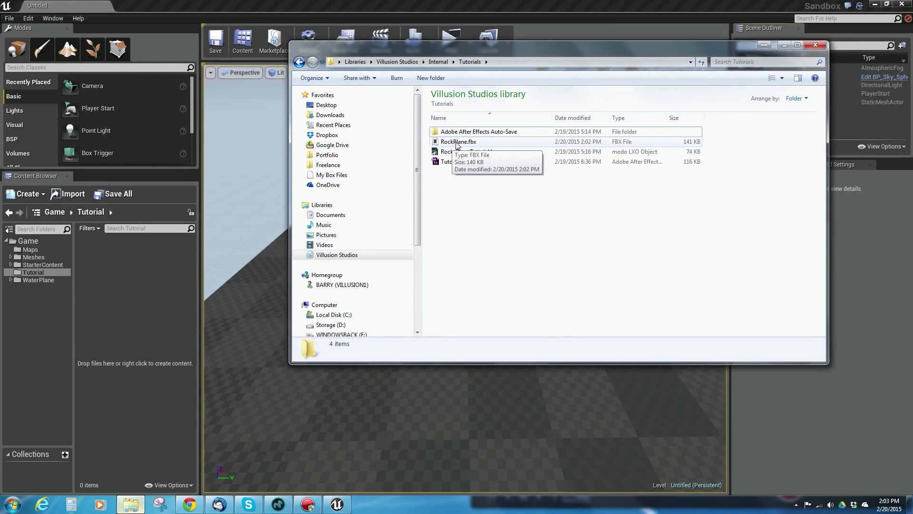
drag(457, 143, 129, 314)
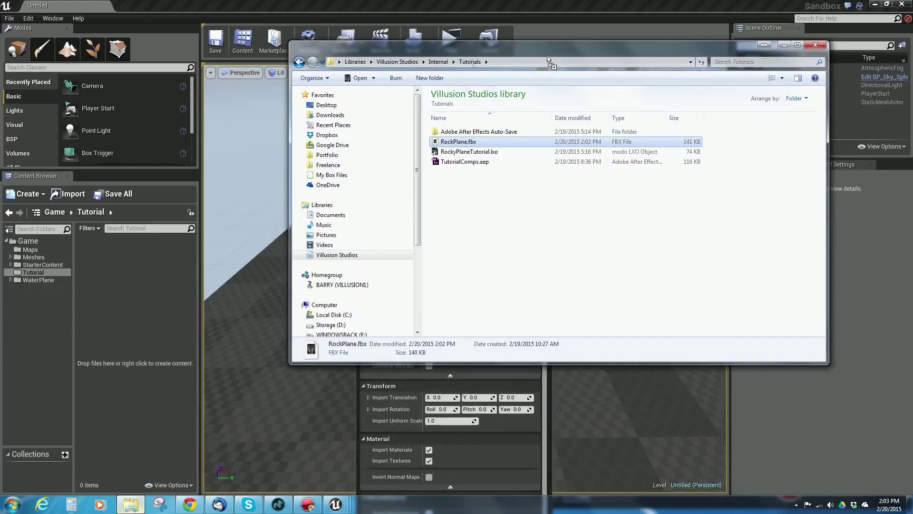
click(545, 393)
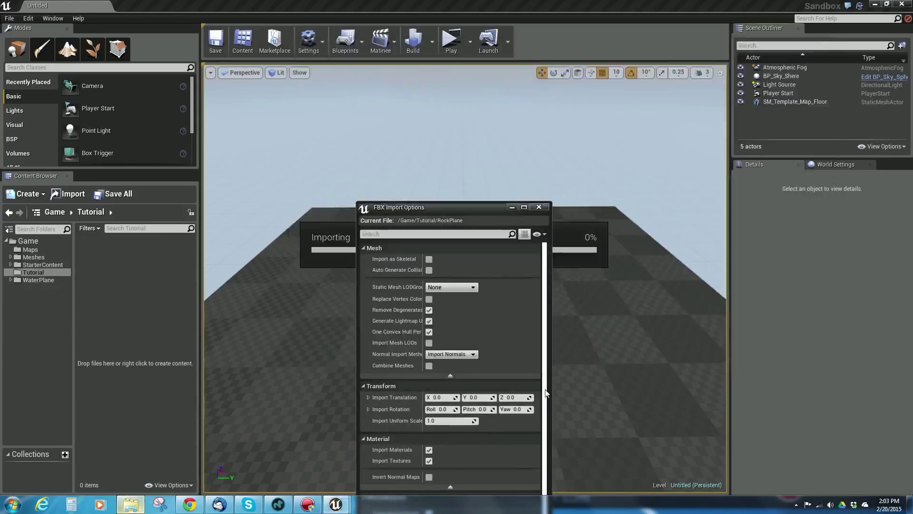
- Import the RockPlane mesh with lightmap UV generation, materials and textures enabled, then close the message log
drag(485, 211, 441, 100)
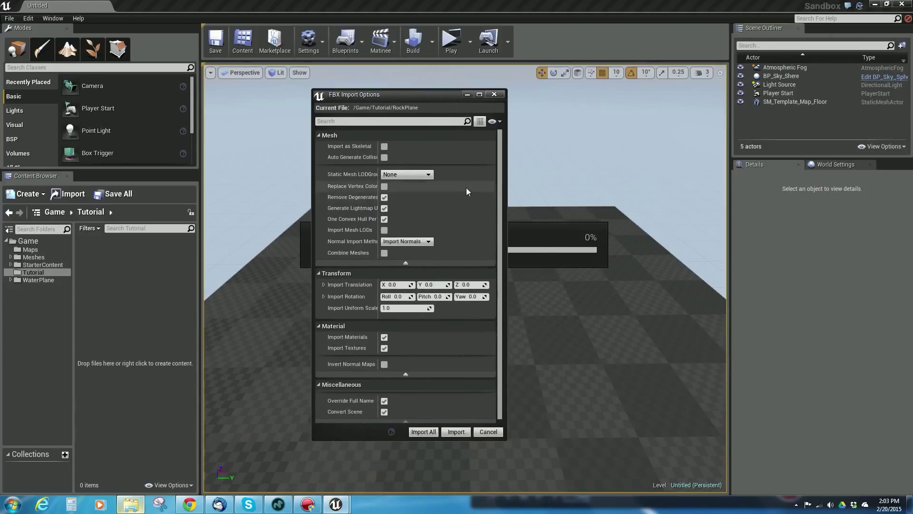
drag(499, 187, 500, 167)
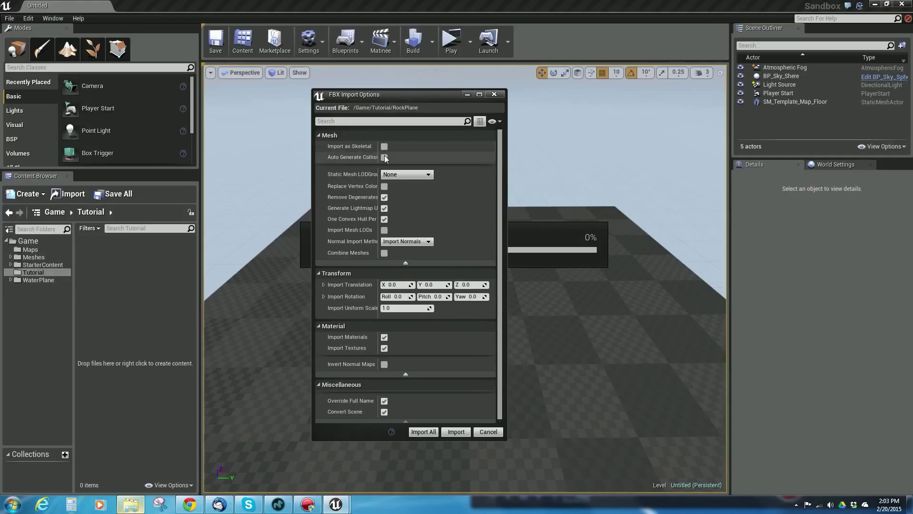
click(384, 208)
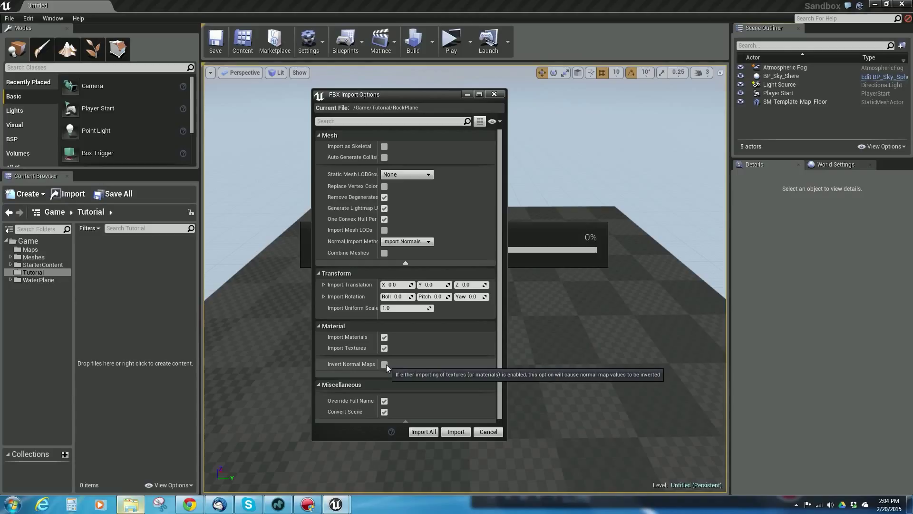
click(457, 431)
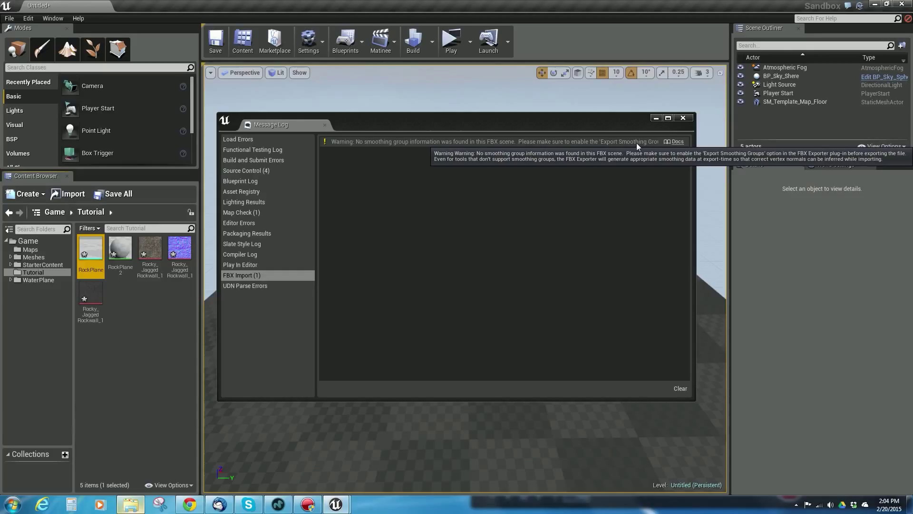
click(682, 118)
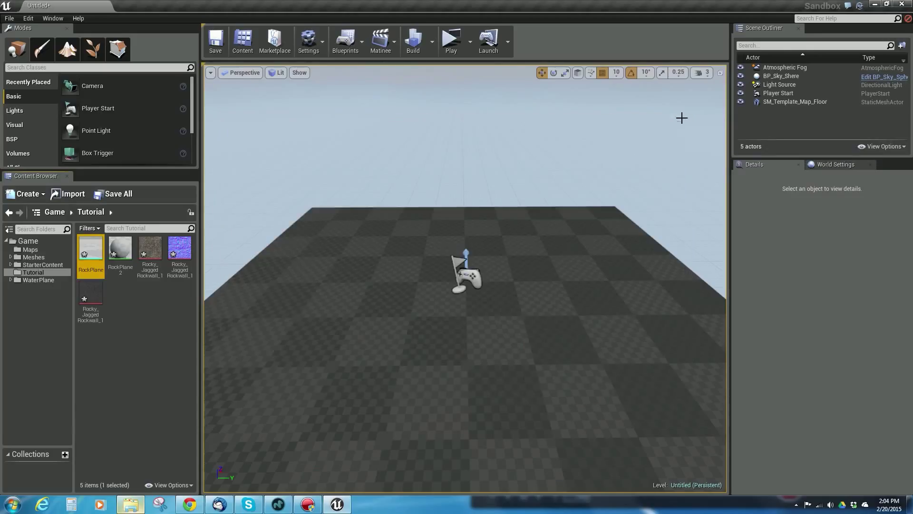
- Place the imported RockPlane static mesh in the level and scale it uniformly to about 9.36
click(144, 328)
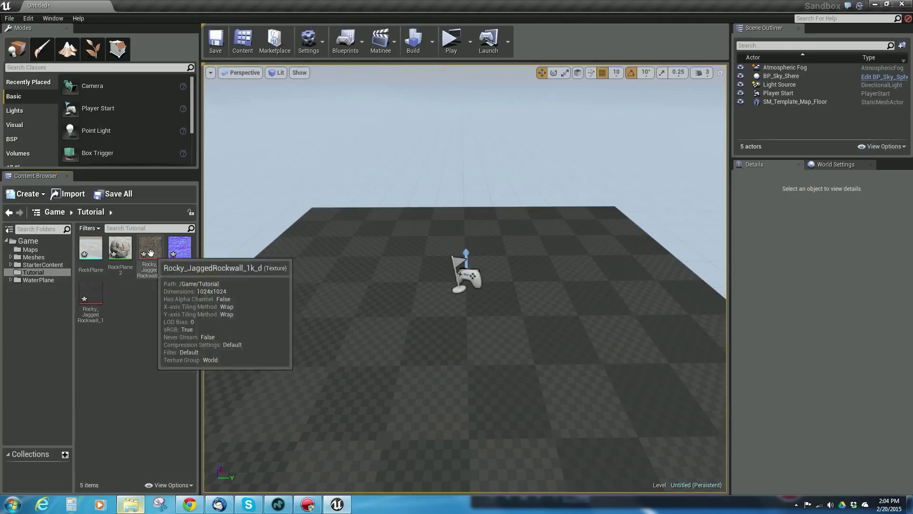
mouse_move(90, 301)
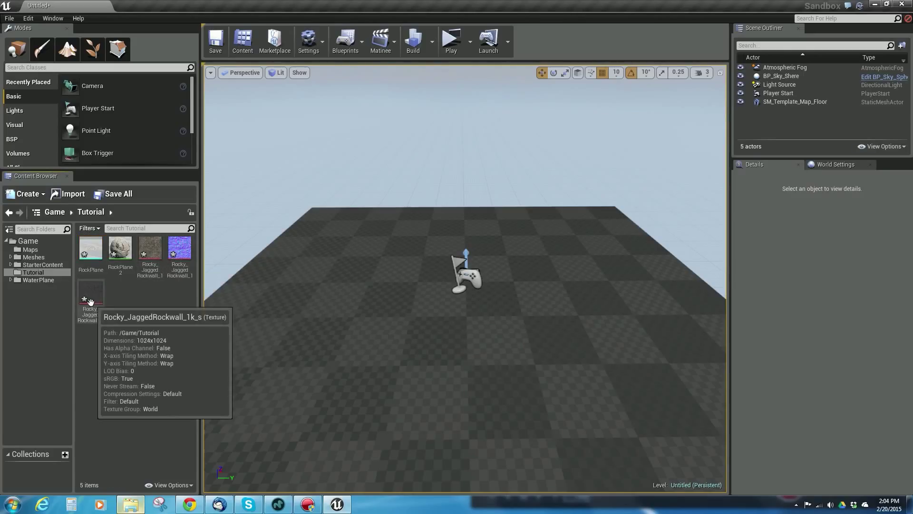
mouse_move(150, 257)
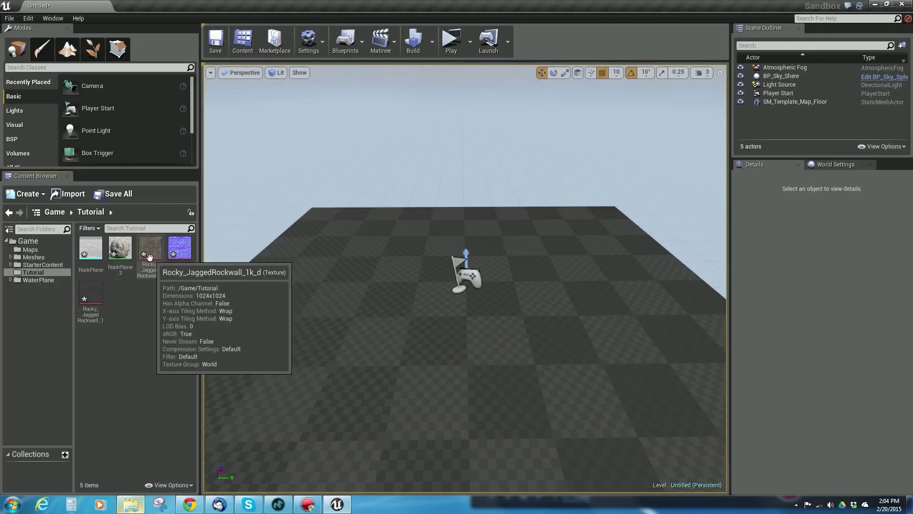
mouse_move(116, 251)
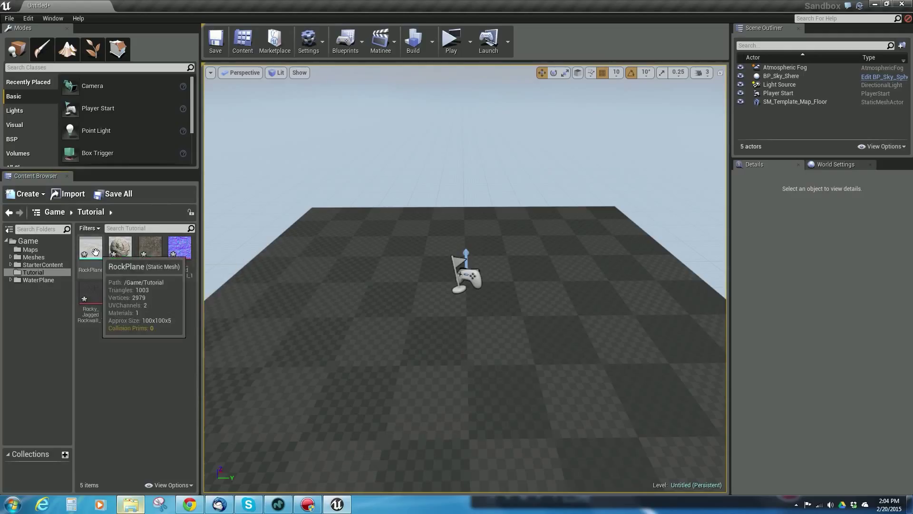
drag(95, 252, 512, 247)
key(r)
scroll(495, 336, down, 5)
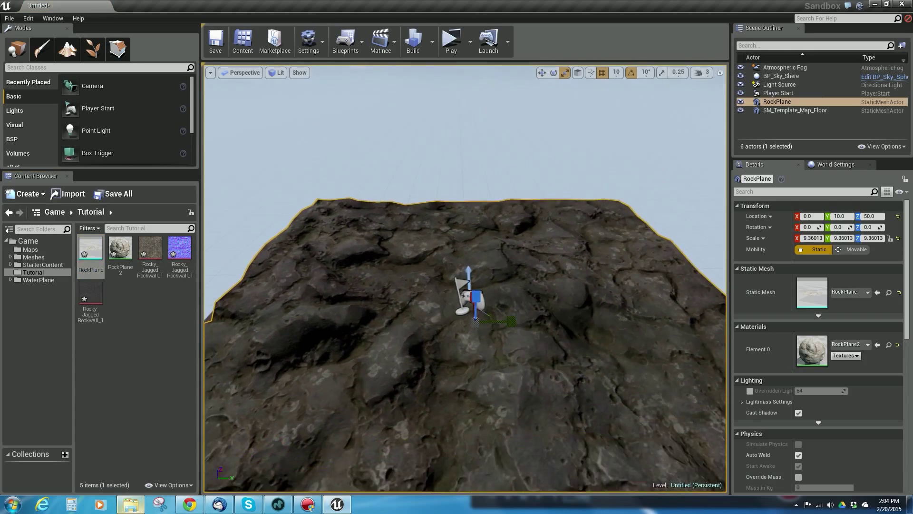
- Examine the surface and shading of the placed rock plane from several angles
alt+drag(546, 311, 466, 281)
scroll(465, 311, up, 4)
alt+drag(475, 349, 475, 349)
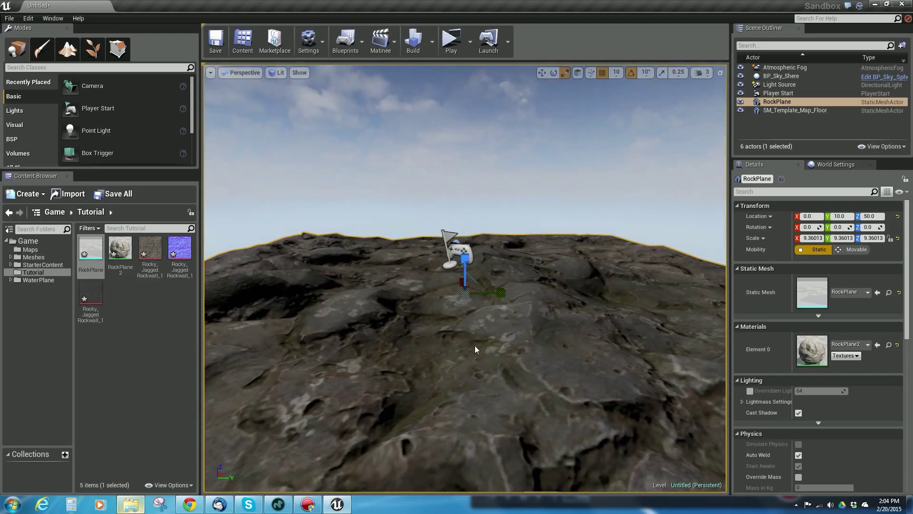
alt+drag(382, 346, 383, 347)
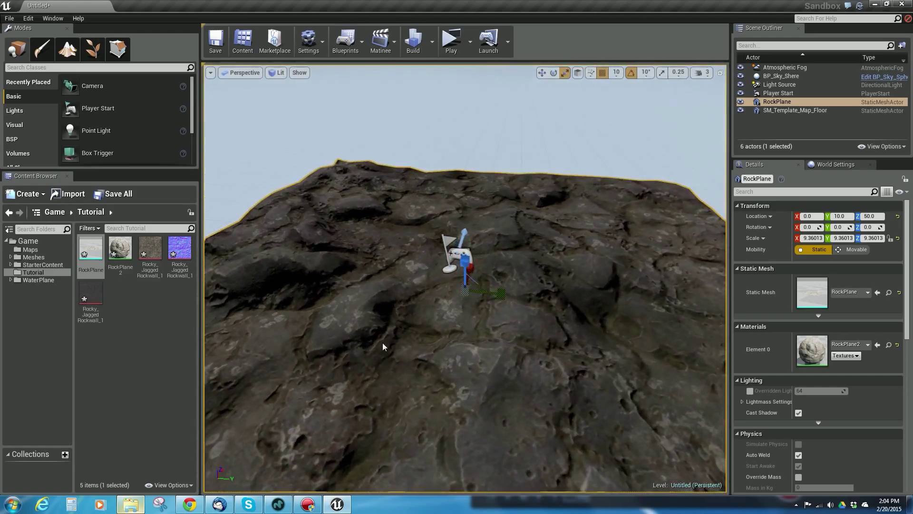
alt+drag(461, 343, 470, 344)
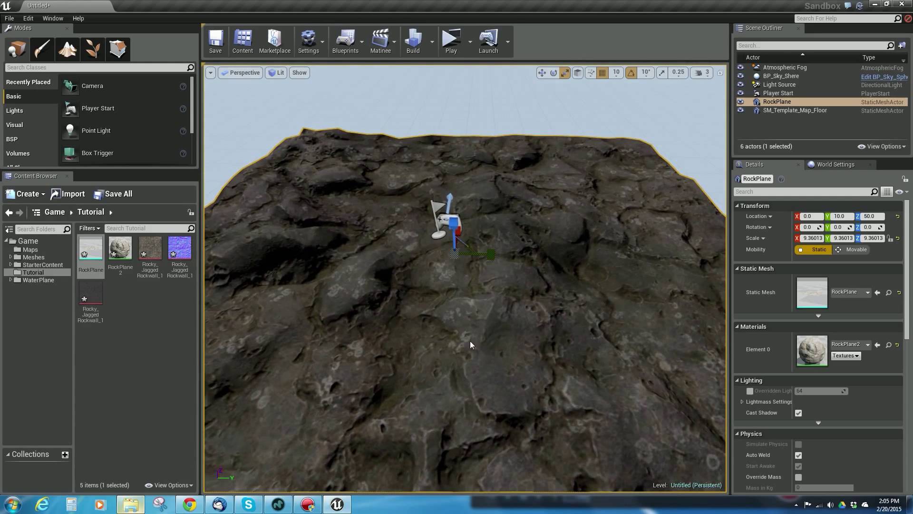
- Open the RockPlane2 material and stack its base color, specular and normal Texture Sample nodes to the left of the material node
double_click(125, 269)
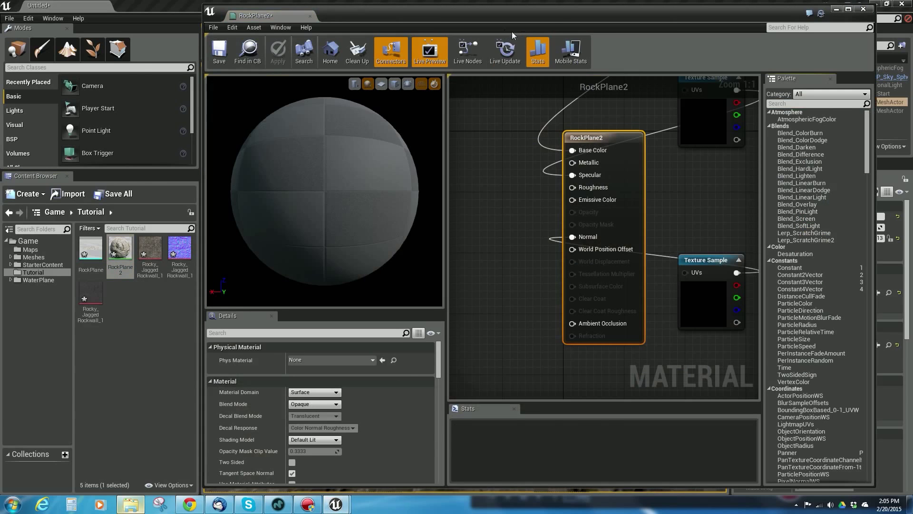
drag(543, 19, 473, 17)
drag(621, 257, 407, 257)
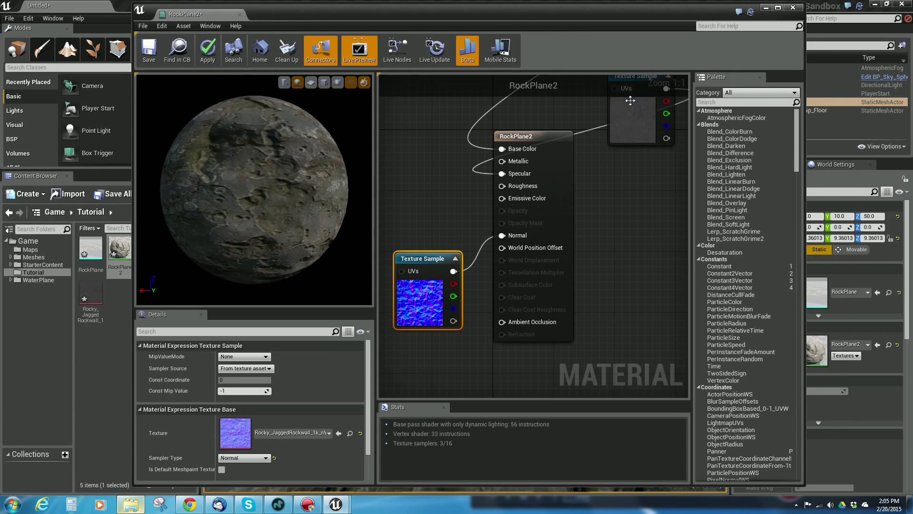
right_drag(629, 94, 635, 155)
drag(635, 155, 466, 254)
right_drag(497, 200, 497, 306)
scroll(497, 305, down, 2)
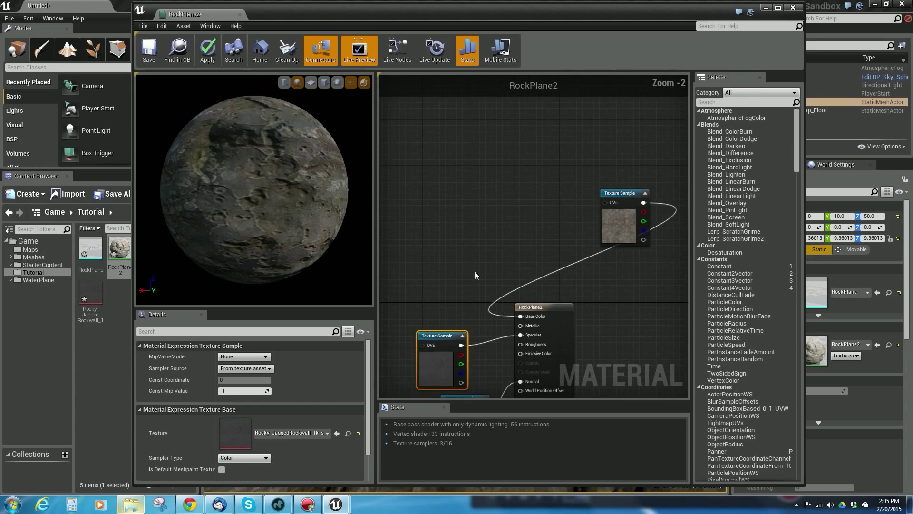
drag(618, 189, 447, 272)
right_drag(530, 272, 554, 163)
right_drag(607, 259, 608, 231)
drag(498, 255, 473, 261)
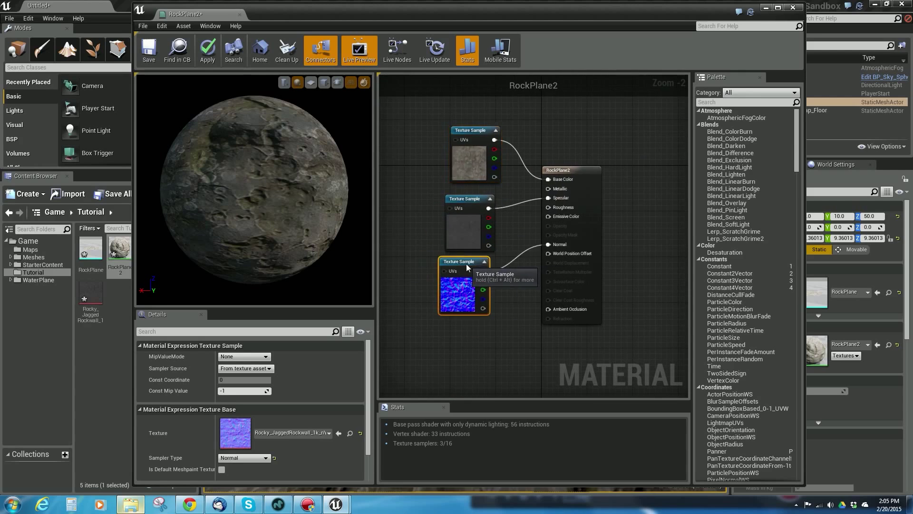
right_drag(407, 323, 417, 299)
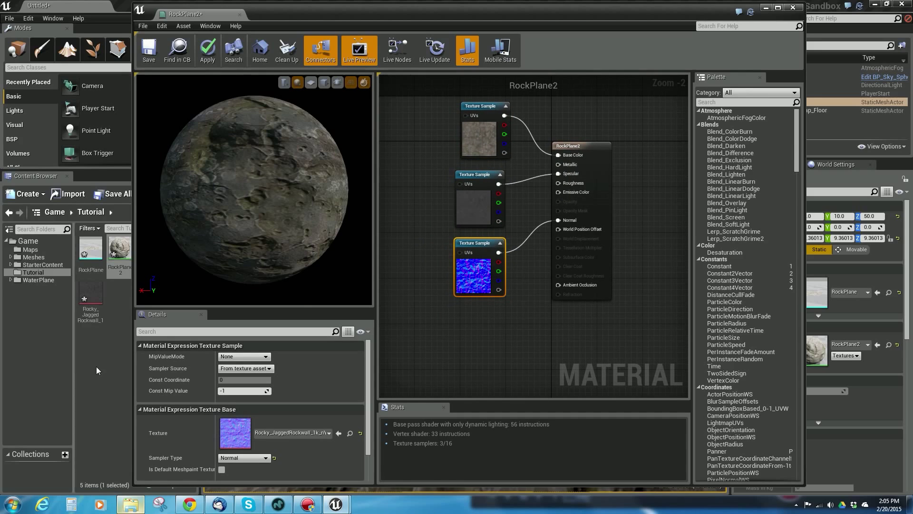
click(124, 335)
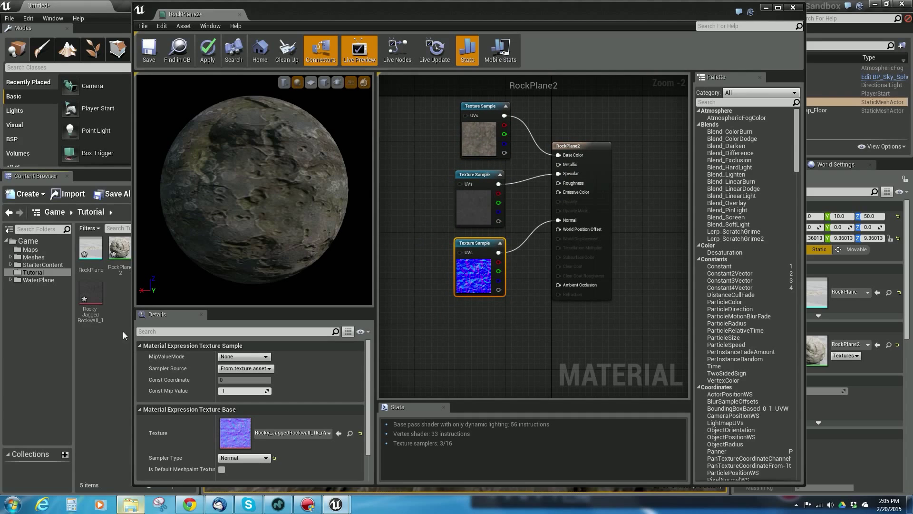
click(68, 198)
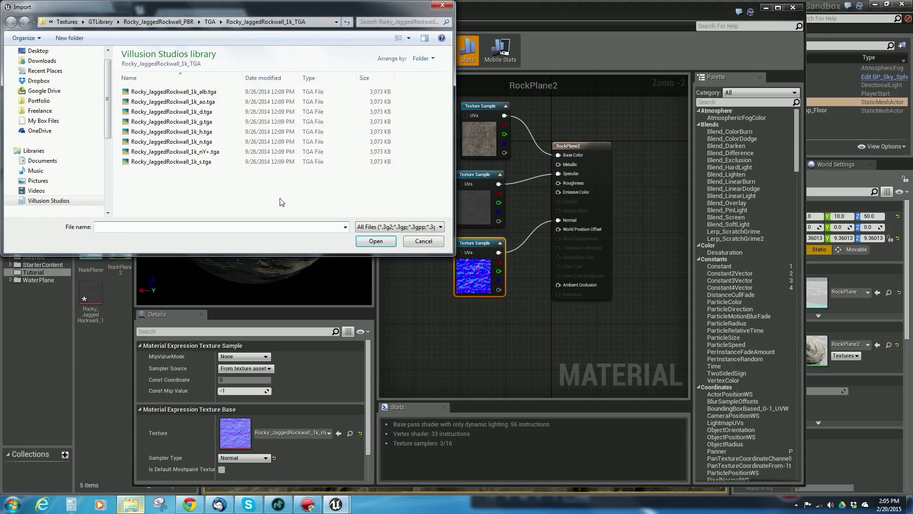
click(423, 241)
- Move the material editor clear of the Content Browser and import Rocky_JaggedRockwall_1k_ao.tga and Rocky_JaggedRockwall_1k_g.tga into the Tutorial folder
drag(426, 17, 504, 17)
click(68, 194)
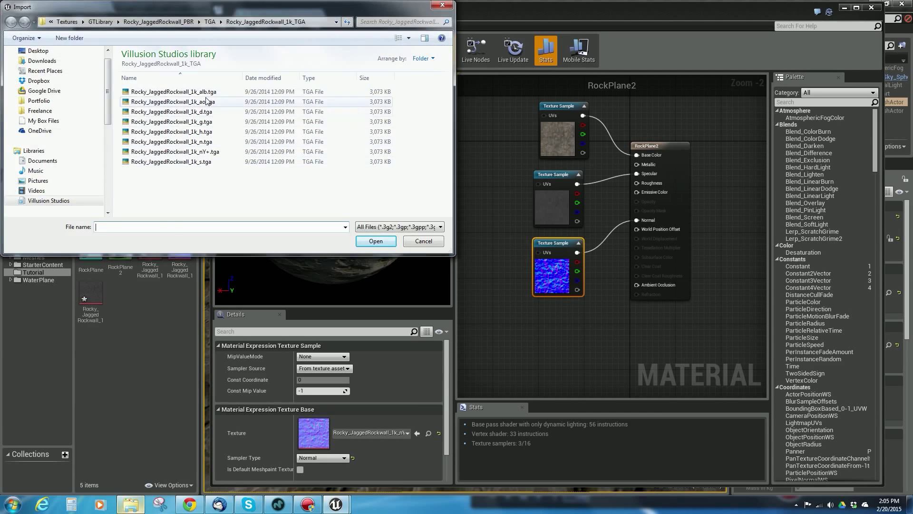
click(206, 103)
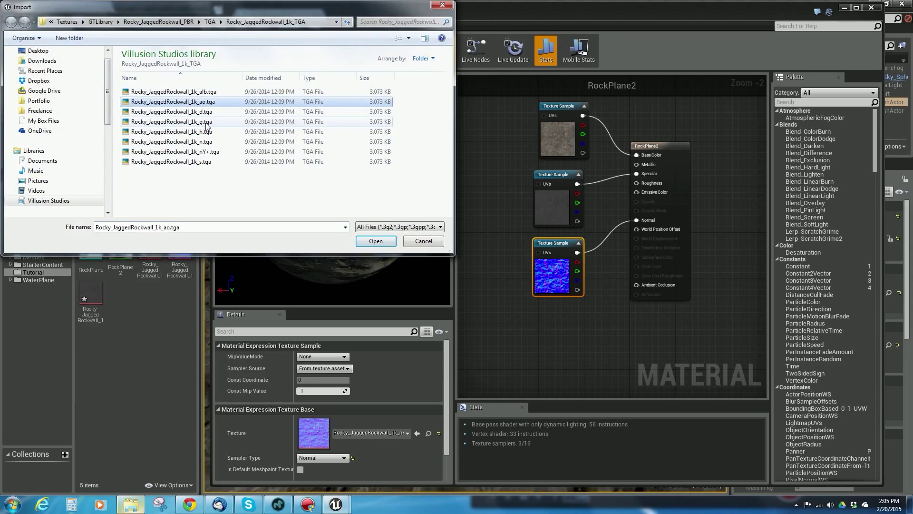
ctrl+click(206, 123)
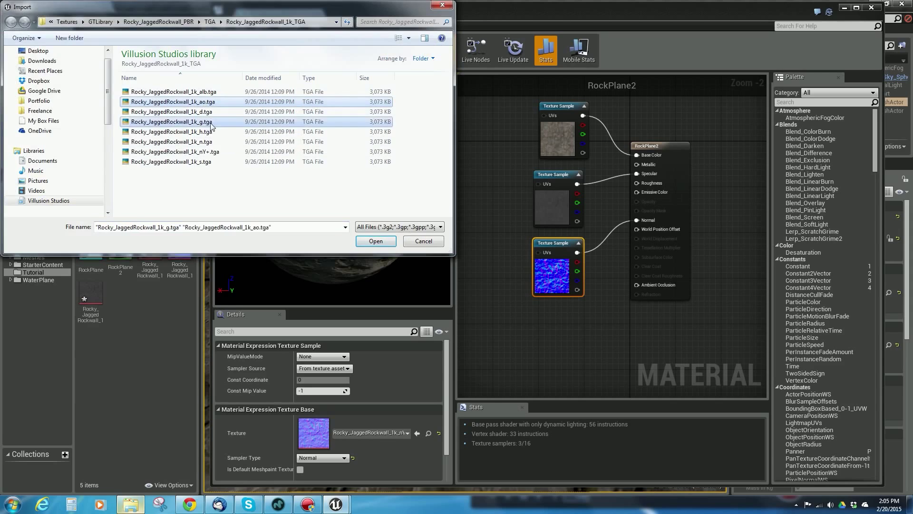
click(376, 241)
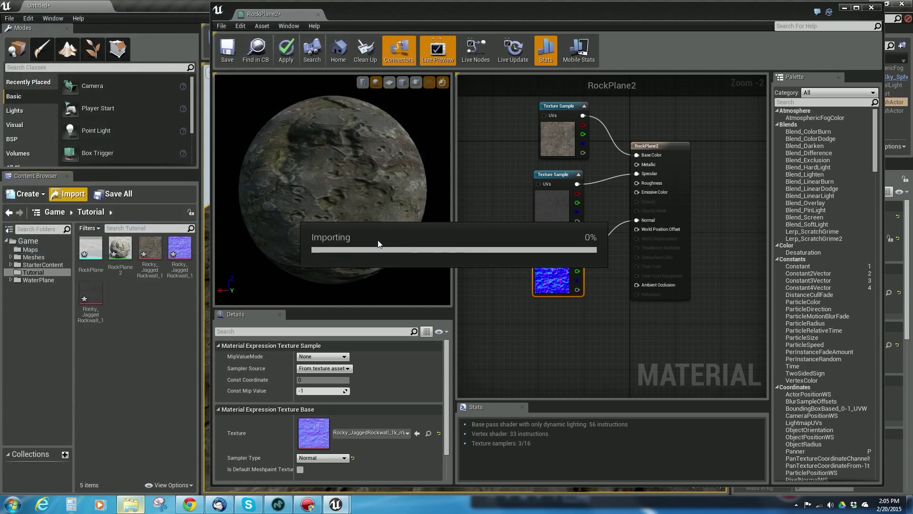
click(158, 350)
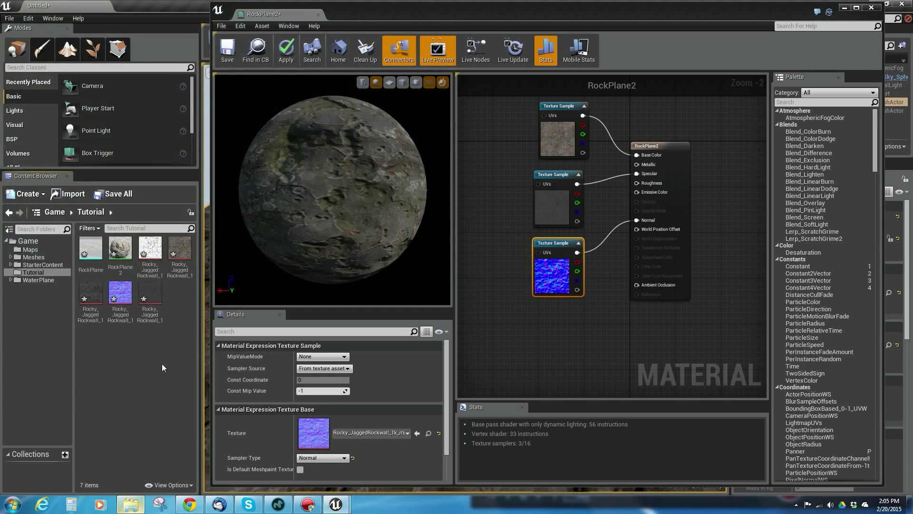
- Add the Rocky_JaggedRockwall ao and g textures to the material graph, connecting them to Ambient Occlusion and Roughness respectively
drag(150, 248, 651, 263)
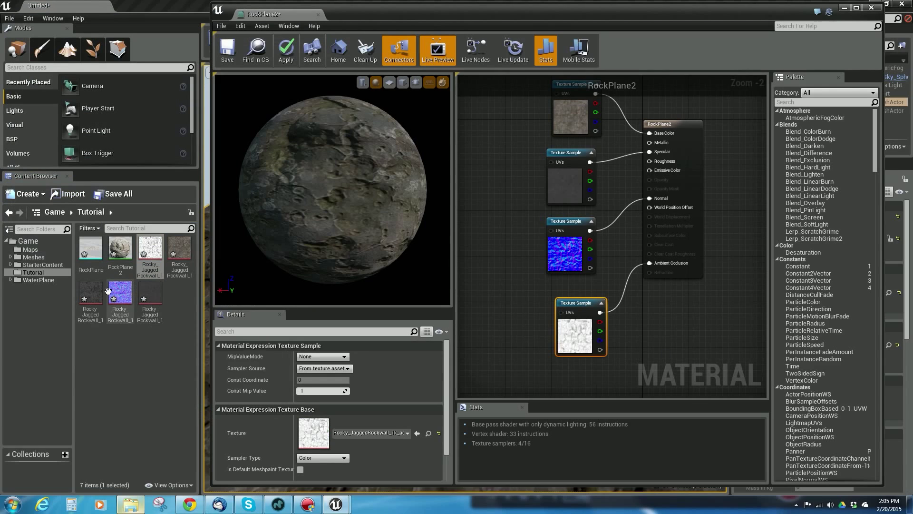
drag(99, 292, 498, 258)
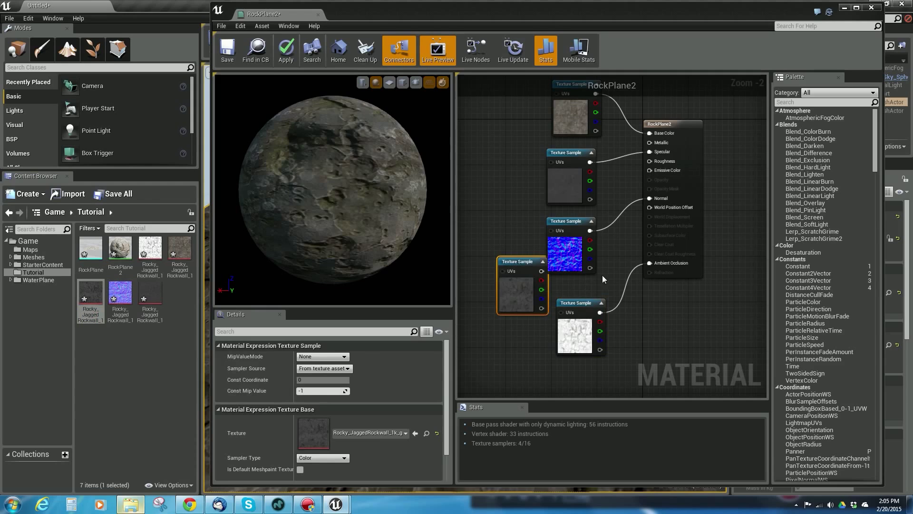
drag(519, 261, 650, 162)
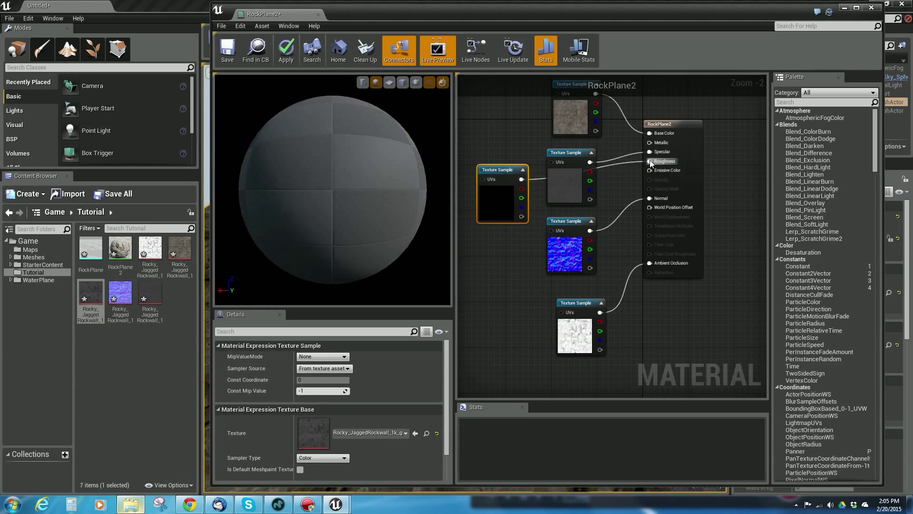
- Switch the material preview to the plane shape and inspect the rock surface from several angles
drag(418, 231, 302, 210)
drag(288, 264, 252, 271)
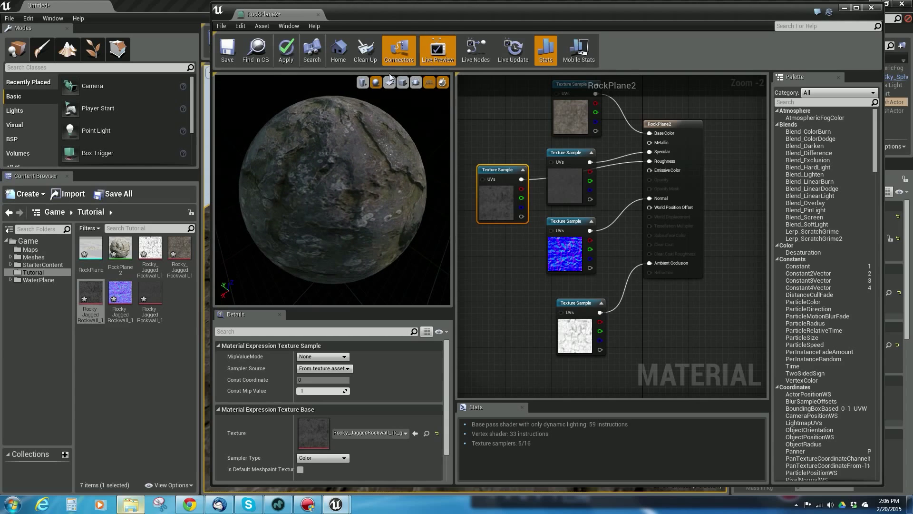
click(389, 82)
drag(342, 196, 314, 171)
right_drag(343, 195, 343, 247)
drag(354, 172, 395, 166)
drag(309, 177, 290, 181)
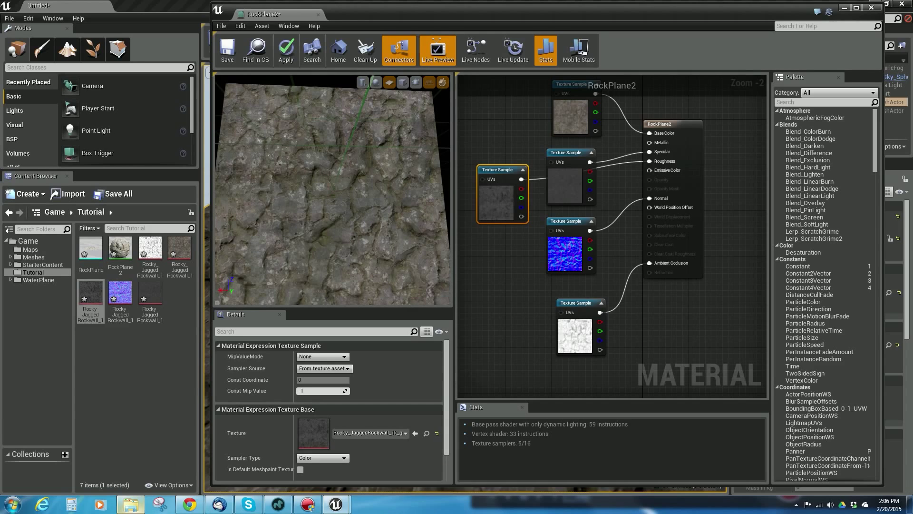
- Add a Multiply node beside the roughness Texture Sample and connect the texture's output to its A input
drag(522, 173, 510, 150)
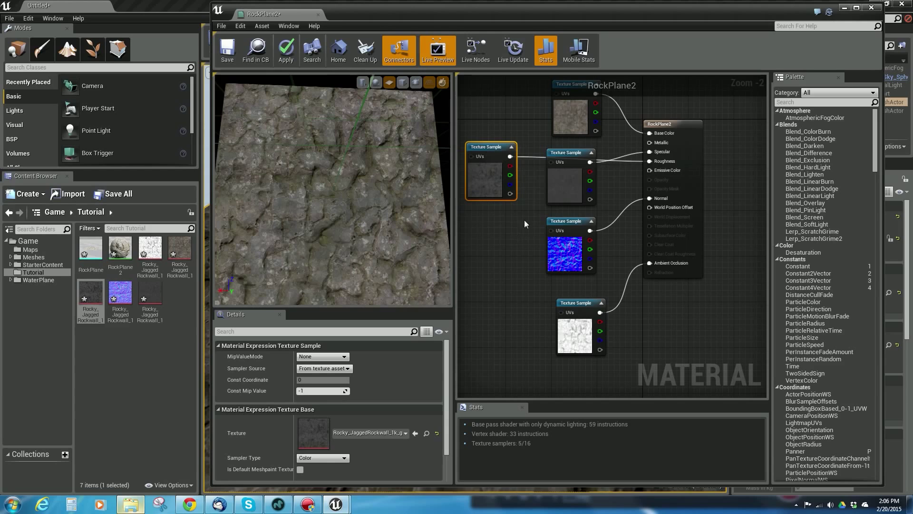
right_drag(521, 230, 558, 230)
click(549, 214)
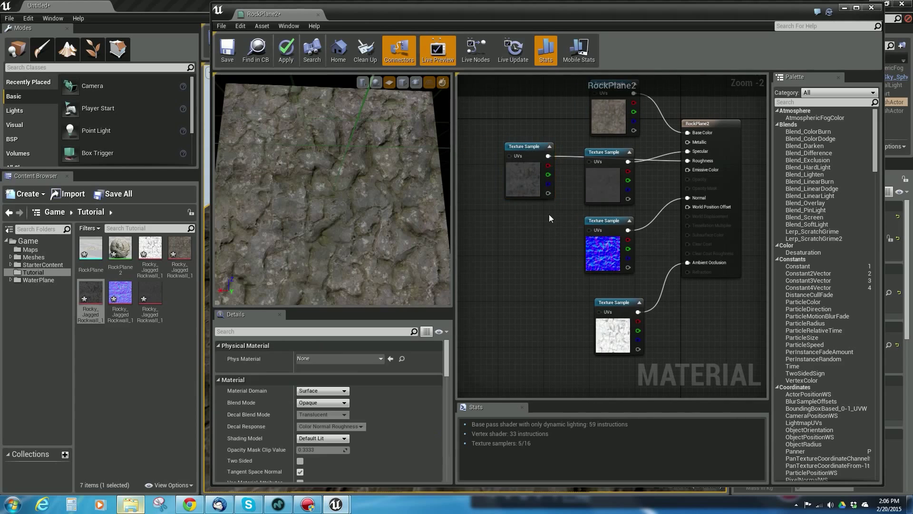
drag(529, 148, 493, 119)
right_click(516, 206)
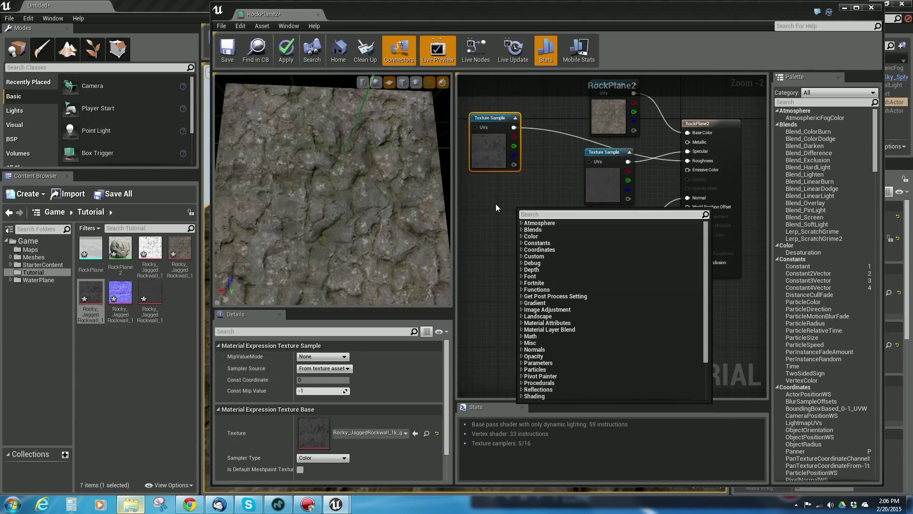
text(multi)
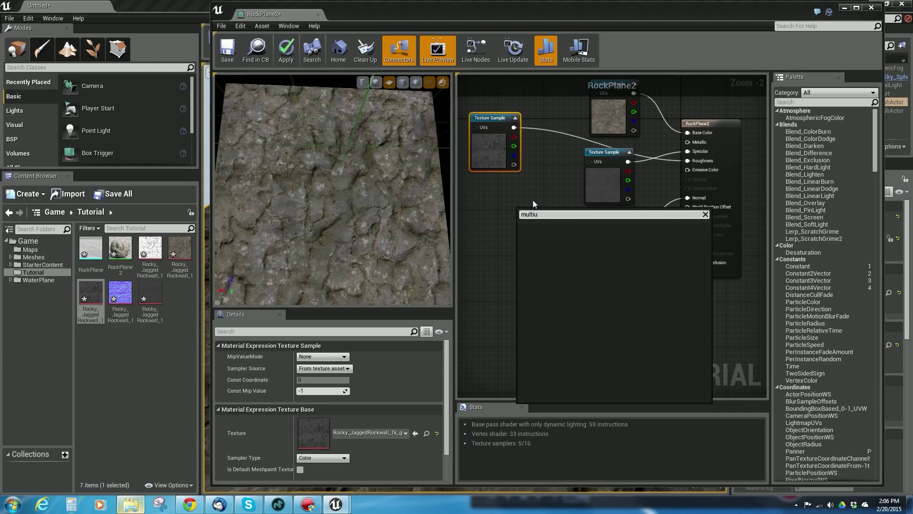
key(Return)
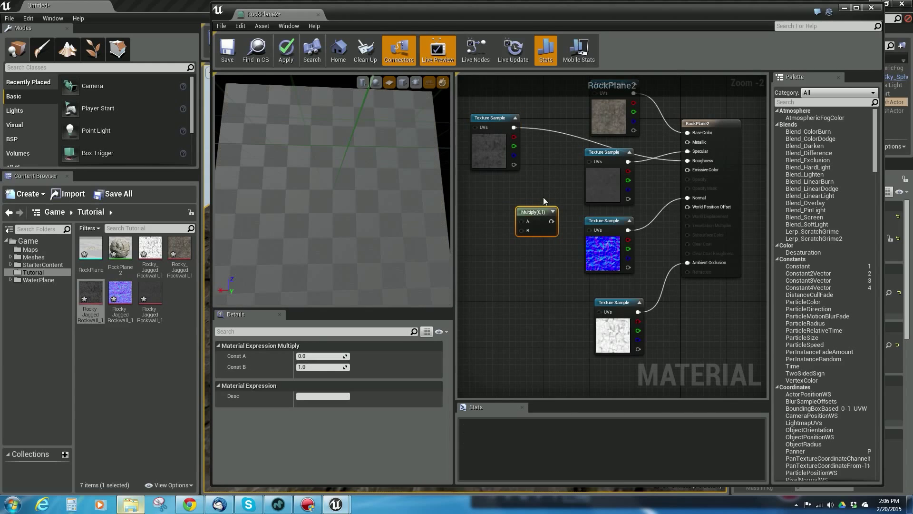
drag(537, 212, 541, 182)
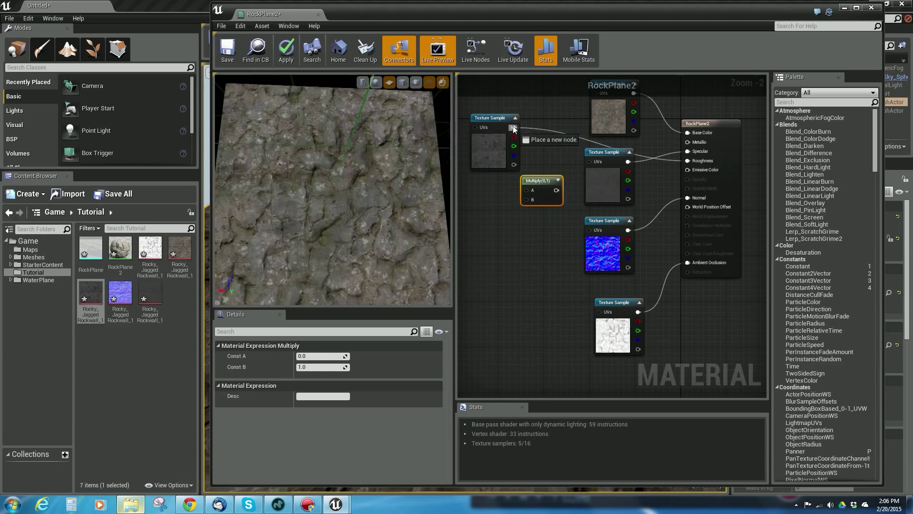
drag(514, 128, 547, 177)
drag(489, 116, 483, 116)
click(510, 206)
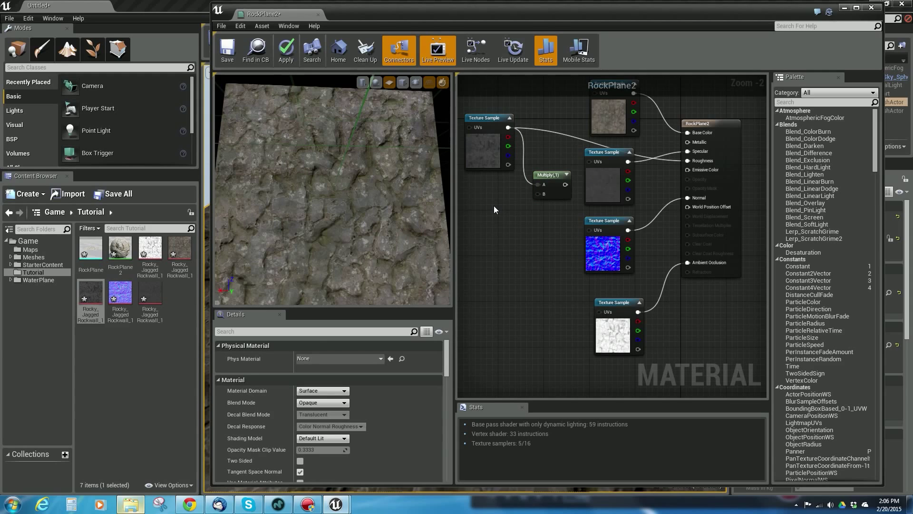
- Add a Constant node, connect it to the Multiply node's B input, and route the Multiply output into Roughness
right_click(494, 206)
key(Escape)
key(1)
click(497, 208)
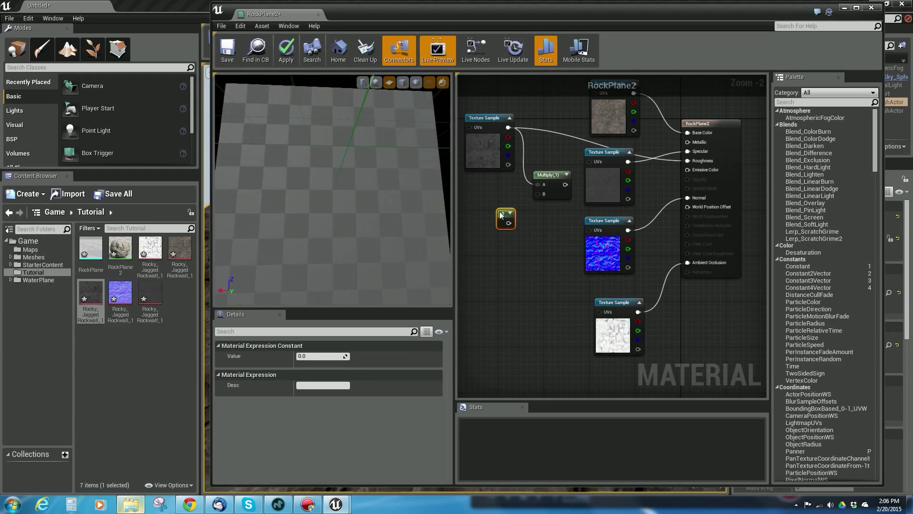
drag(509, 212, 687, 160)
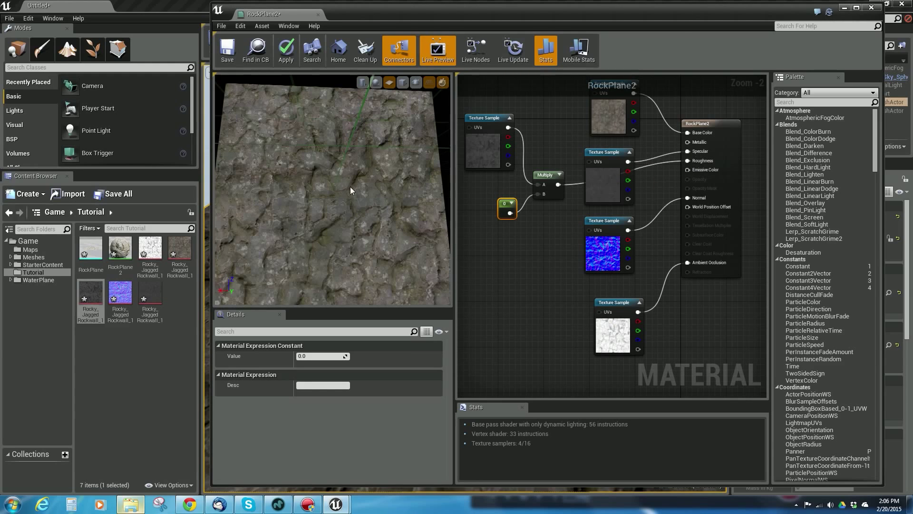
drag(351, 190, 359, 210)
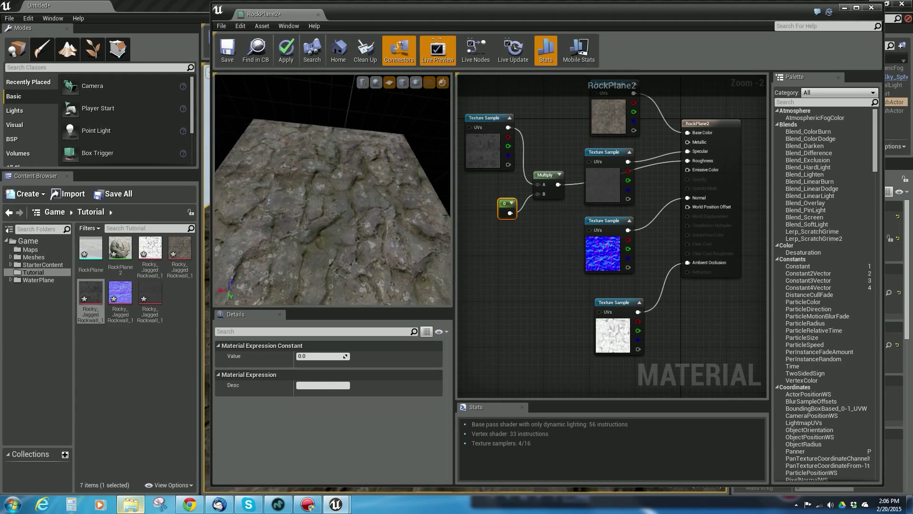
right_drag(359, 210, 359, 180)
drag(359, 181, 380, 176)
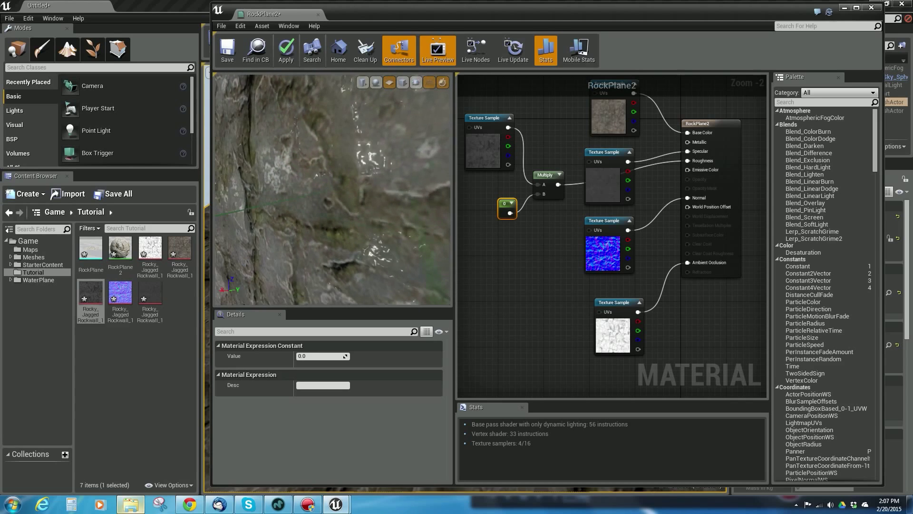
drag(371, 210, 348, 196)
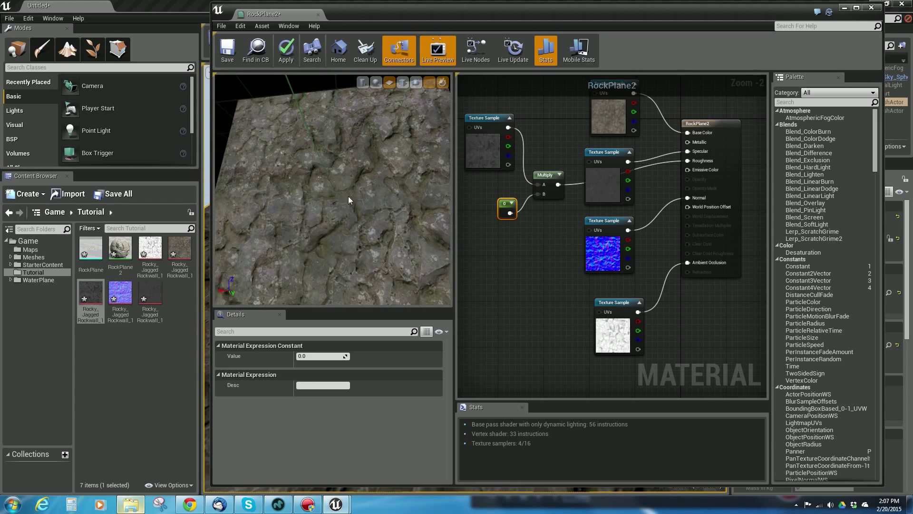
- Add a OneMinus node and wire it between the Multiply output and the material's Roughness input
drag(500, 203, 487, 200)
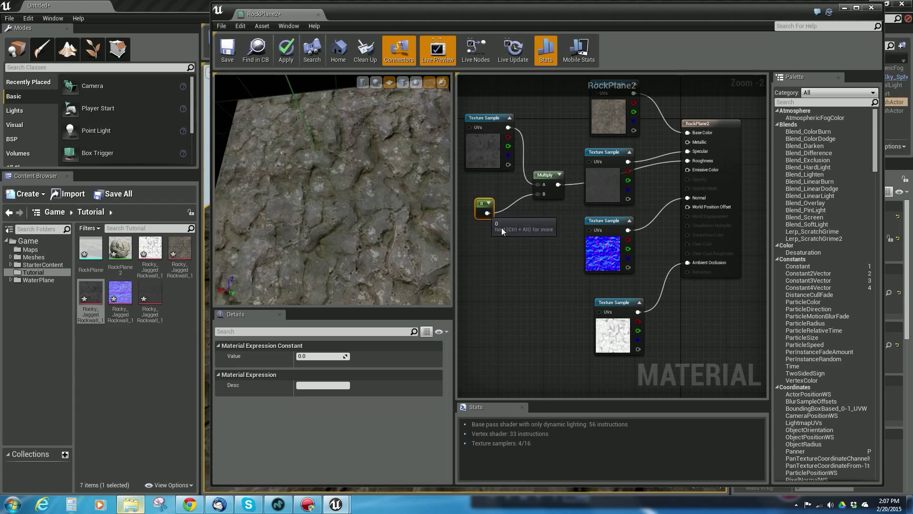
click(521, 225)
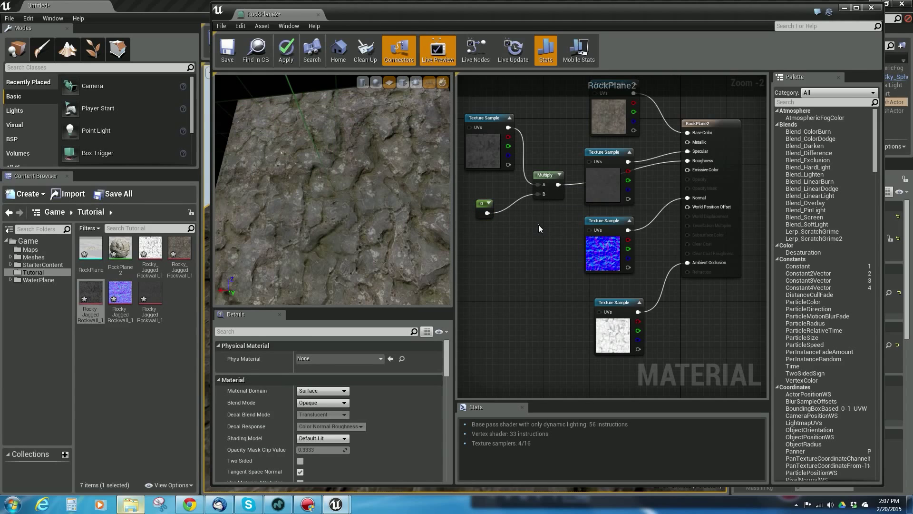
right_click(543, 229)
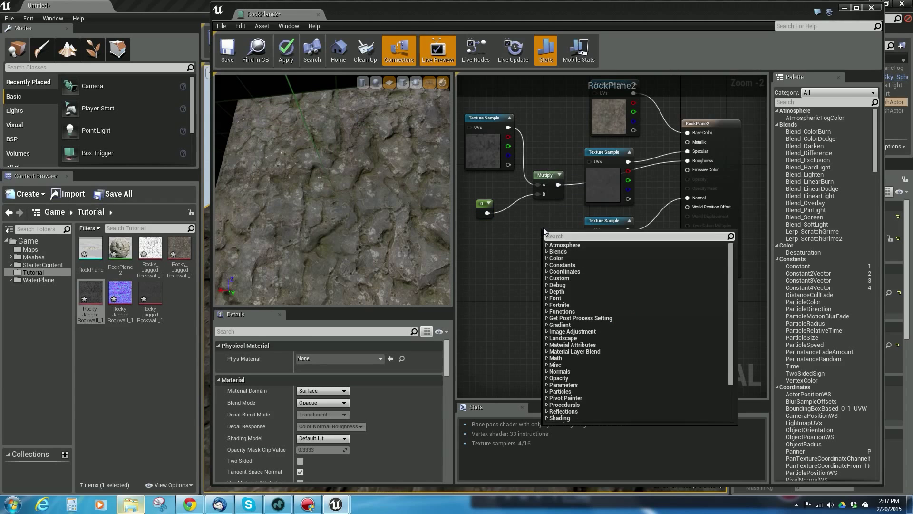
text(muni)
key(BackSpace)
key(BackSpace)
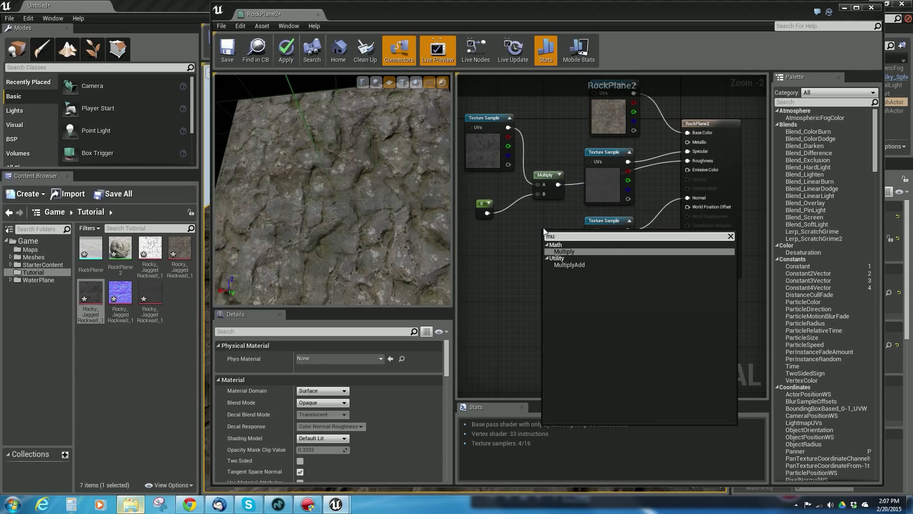
text(in)
key(BackSpace)
key(BackSpace)
key(BackSpace)
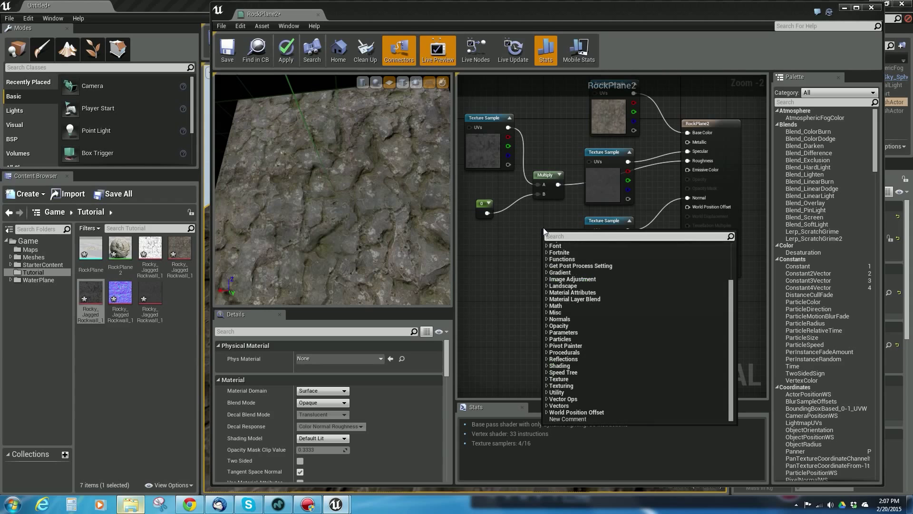
text(one)
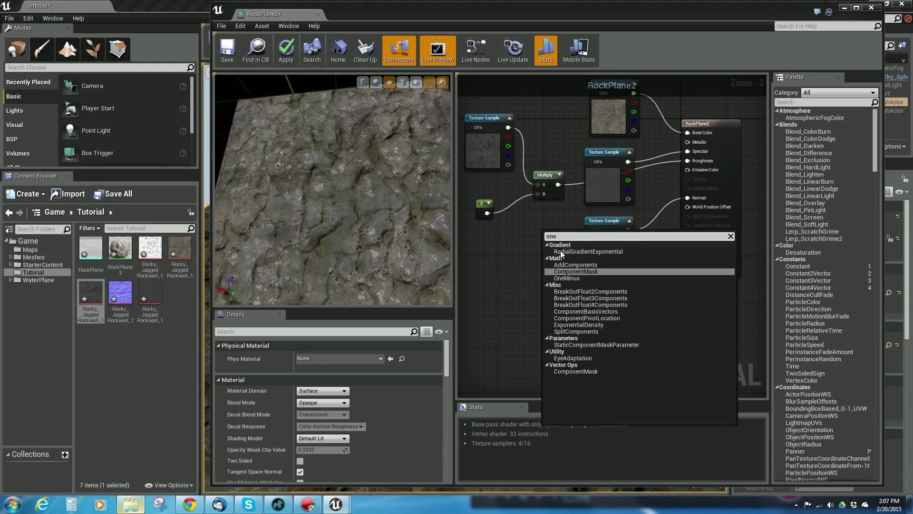
click(564, 278)
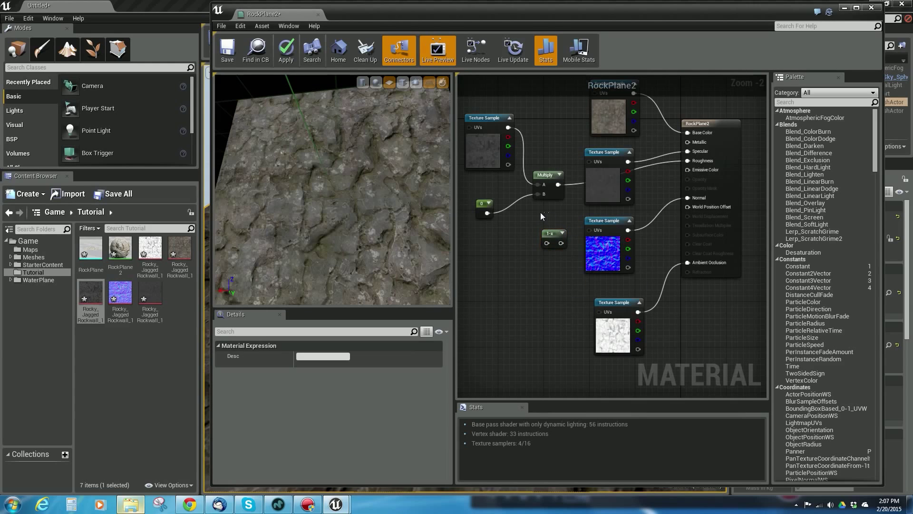
click(541, 212)
click(539, 180)
drag(547, 190, 687, 159)
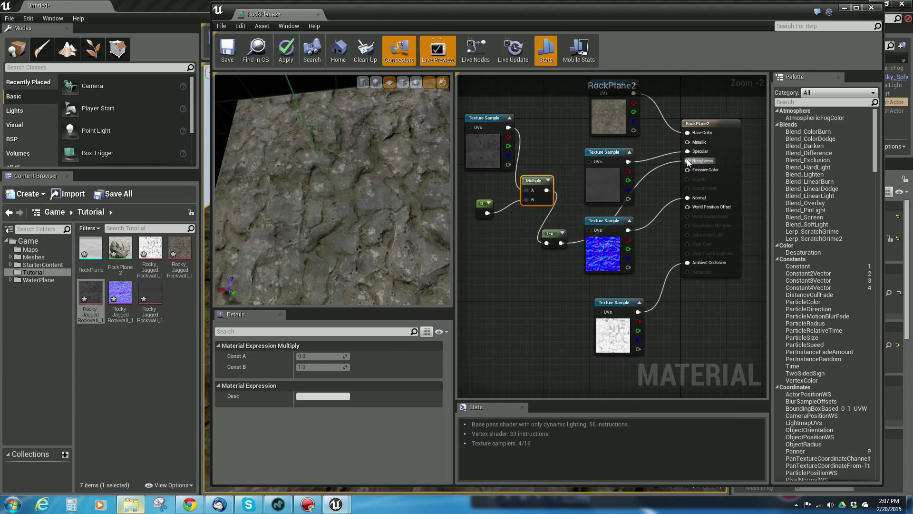
- Set the Constant node feeding the Multiply to 0.5 and check the effect on the preview plane
drag(359, 184, 383, 198)
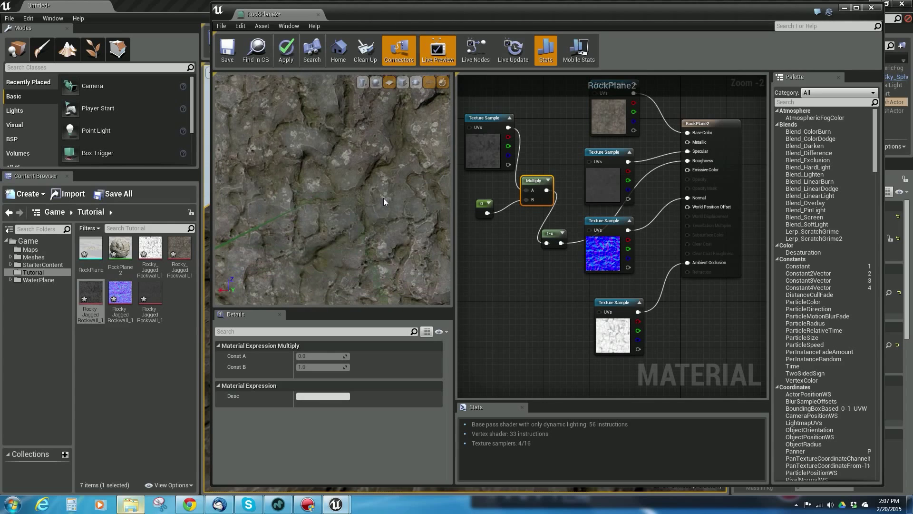
click(481, 203)
click(315, 356)
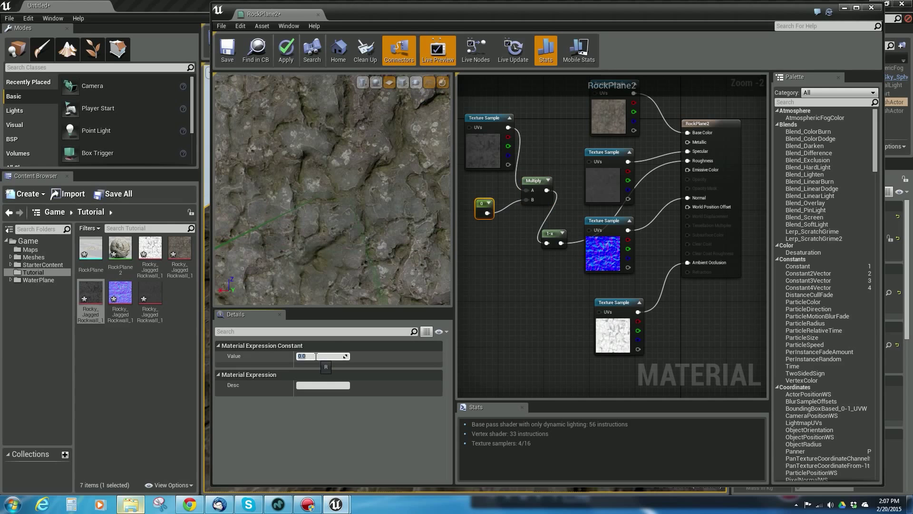
text(0.5)
key(Return)
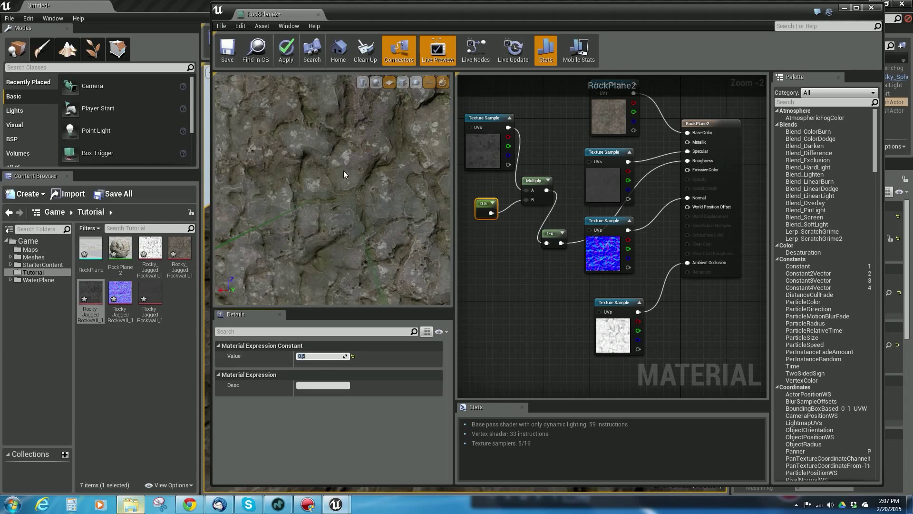
mouse_move(347, 179)
mouse_down()
mouse_move(405, 183)
mouse_move(371, 209)
mouse_move(338, 164)
mouse_up()
scroll(331, 166, down, 3)
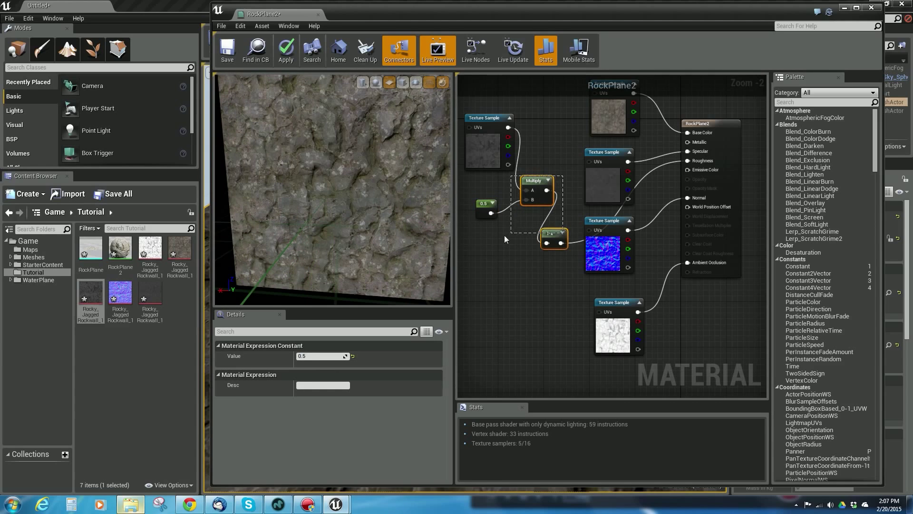
- Delete the Constant, Multiply and OneMinus nodes and reconnect the roughness Texture Sample directly to Roughness
drag(491, 239, 498, 245)
key(Delete)
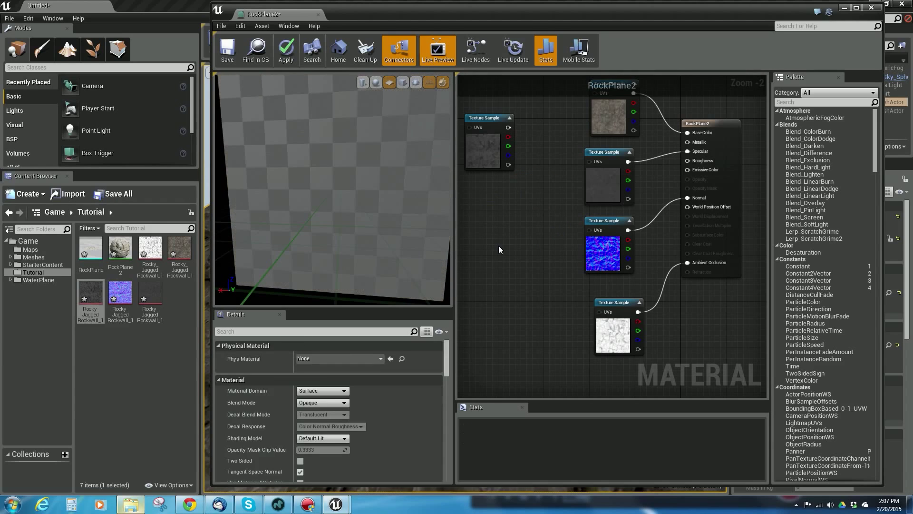
drag(485, 117, 688, 160)
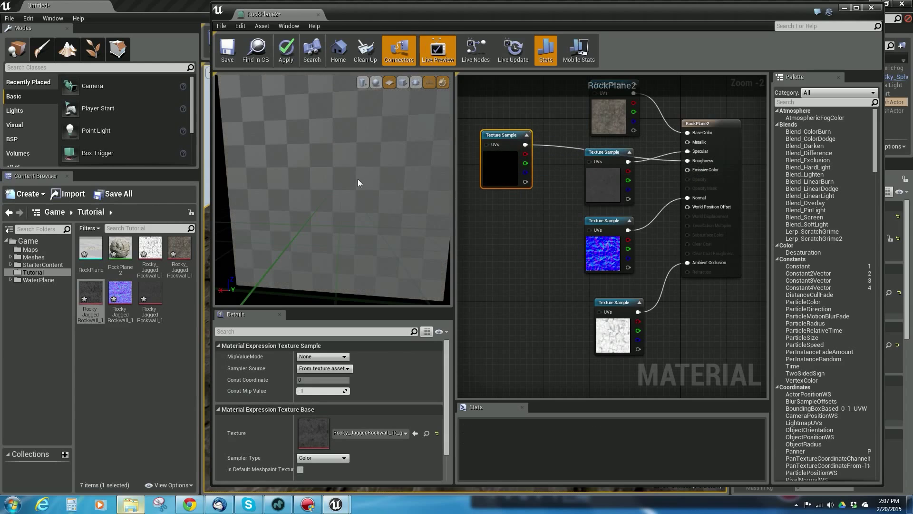
- Inspect the finished material on the preview plane, then save RockPlane2 and close its editor
drag(357, 208, 343, 191)
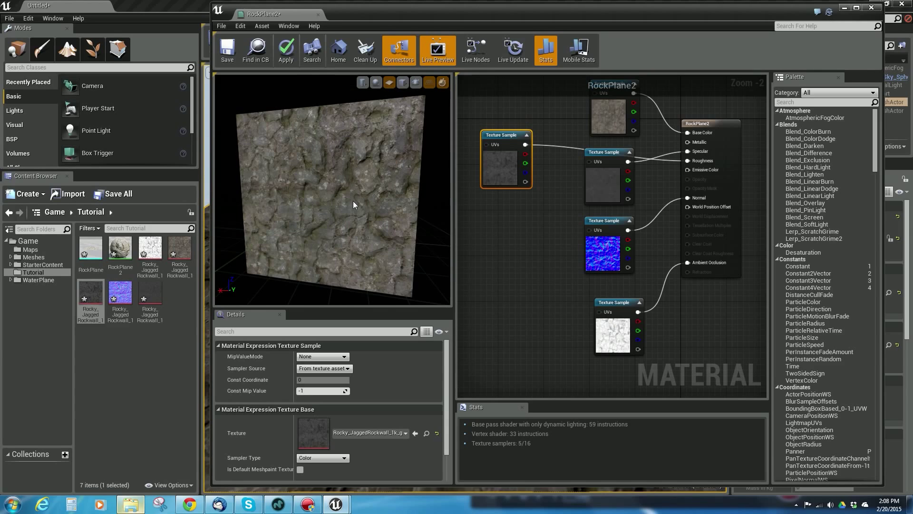
drag(353, 204, 338, 202)
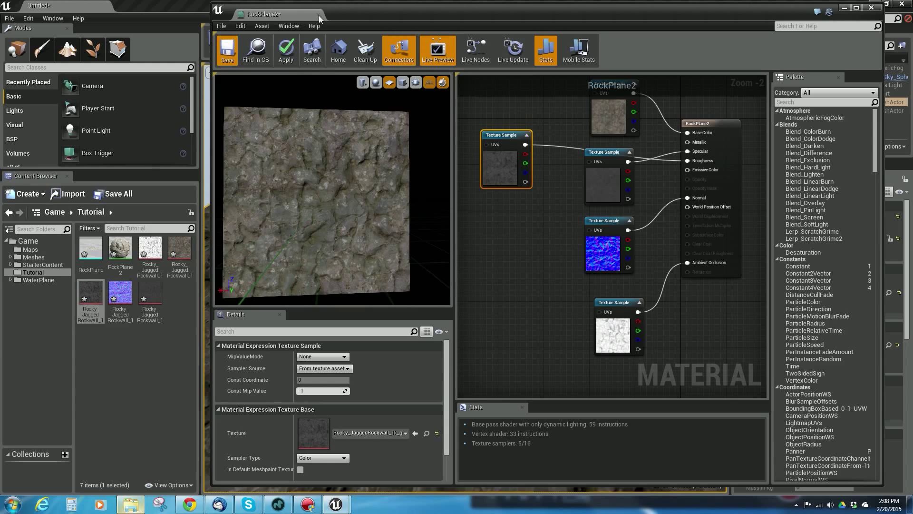
key(ctrl+s)
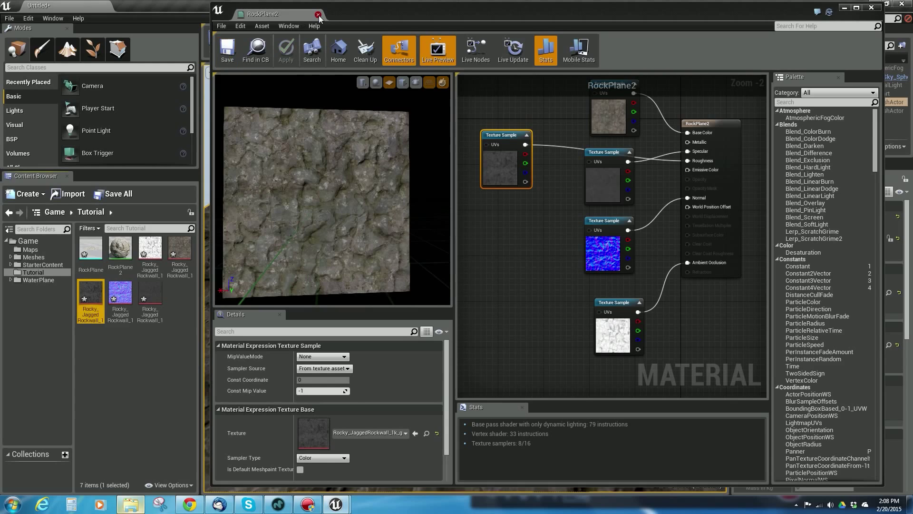
click(318, 15)
- Add a Sky Light to the level beside the rock plane
alt+drag(465, 278, 489, 259)
right_drag(457, 247, 459, 278)
alt+drag(459, 278, 465, 337)
right_drag(465, 337, 477, 333)
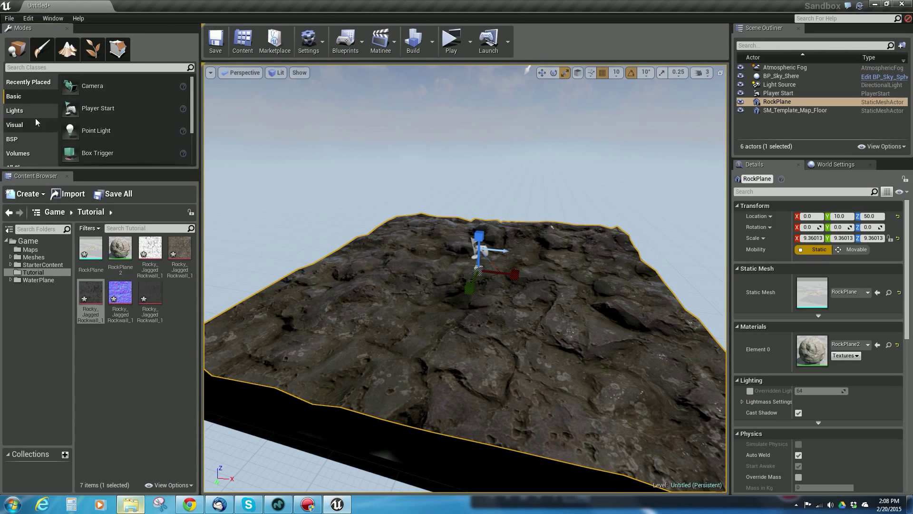
click(50, 111)
drag(71, 153, 609, 260)
- Examine the rock plane under the Sky Light from several angles and toggle the light's visibility to compare
alt+right_drag(451, 269, 494, 269)
alt+drag(493, 269, 431, 197)
right_drag(432, 197, 409, 190)
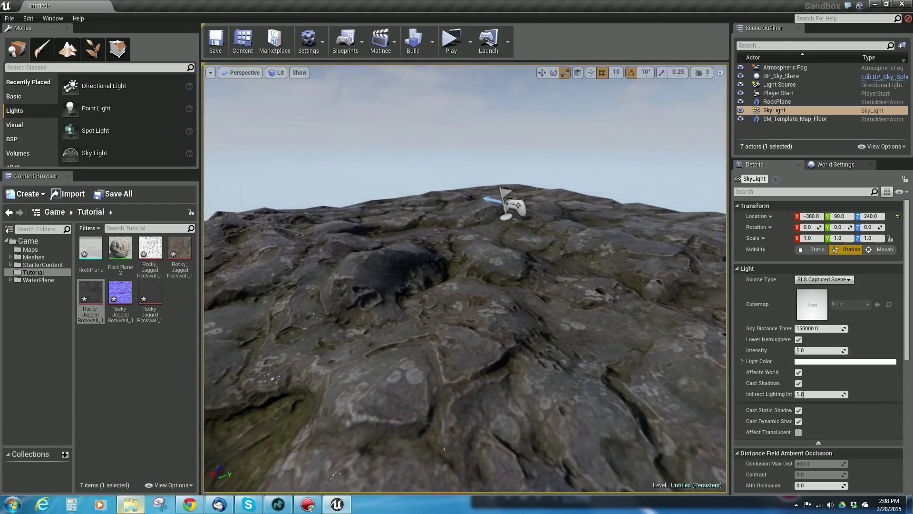
right_drag(429, 260, 466, 297)
right_drag(383, 277, 382, 276)
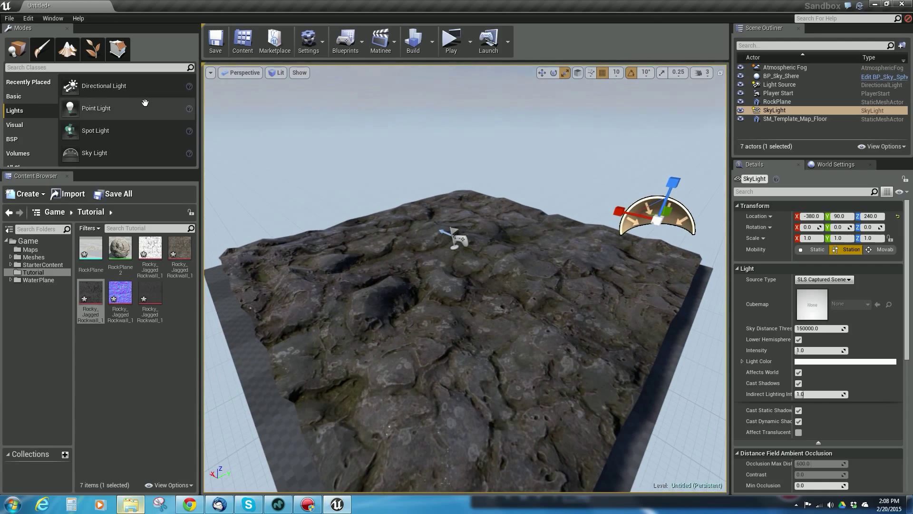
click(741, 111)
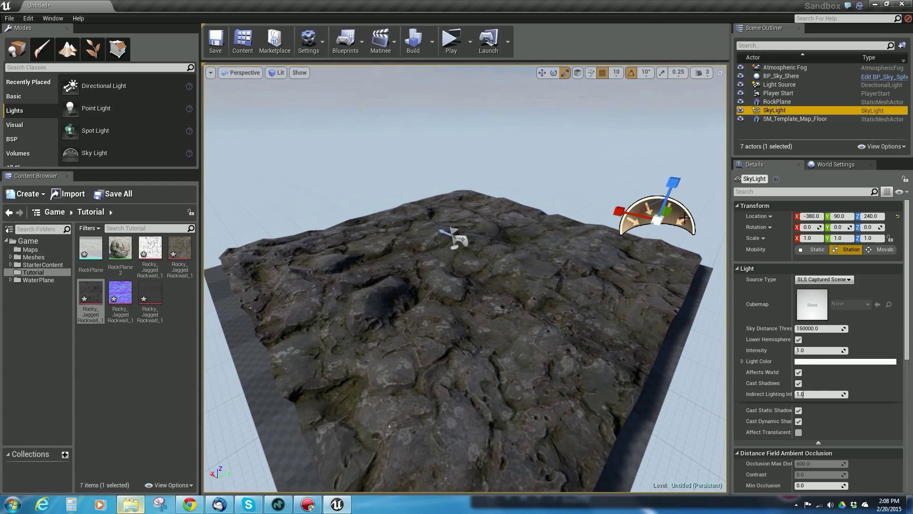
- Delete the Sky Light beside the rock plane and view the surface without its lighting
click(684, 218)
key(Delete)
right_drag(584, 187, 581, 184)
alt+drag(454, 290, 489, 226)
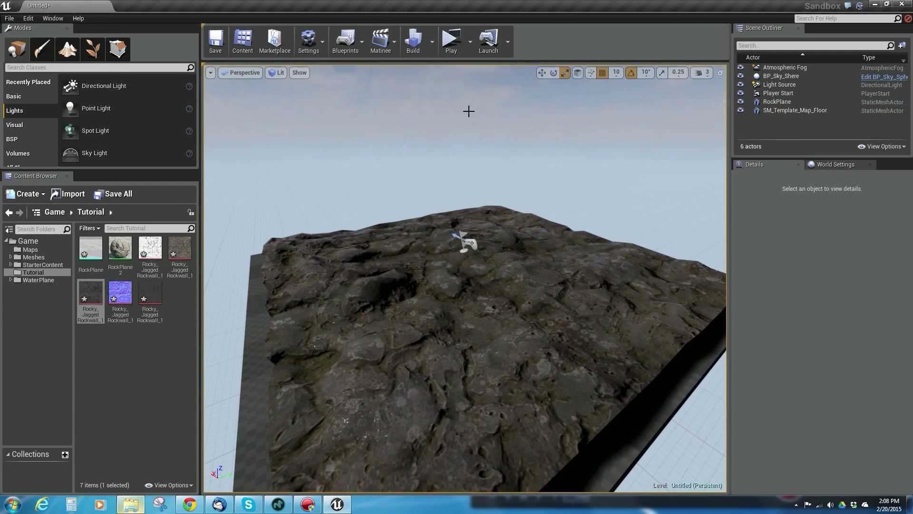
- Place a new Sky Light in the level over the rock plane
drag(74, 153, 539, 226)
alt+drag(540, 225, 540, 250)
right_drag(541, 251, 531, 271)
- Select the rock plane and examine its surface relief, shading and reflections from low and high angles under the new Sky Light
click(516, 270)
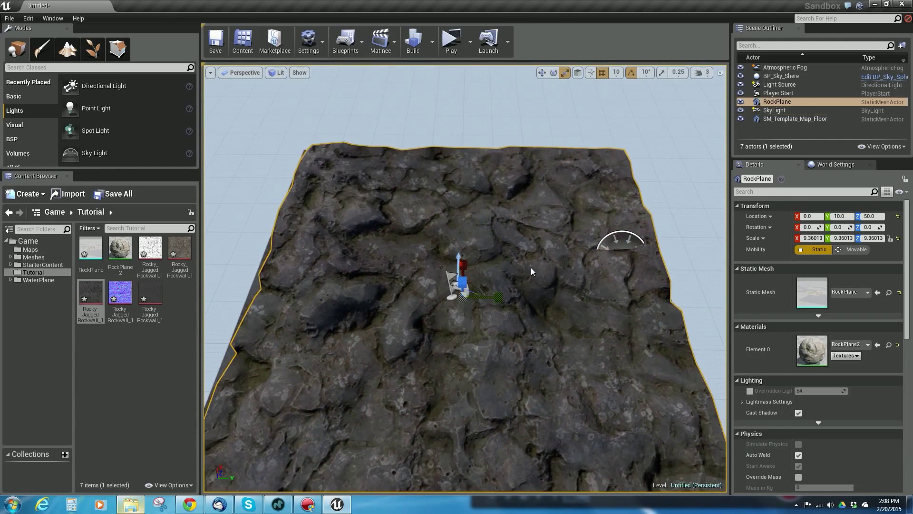
alt+drag(504, 268, 423, 243)
alt+drag(506, 313, 523, 324)
right_drag(523, 323, 524, 316)
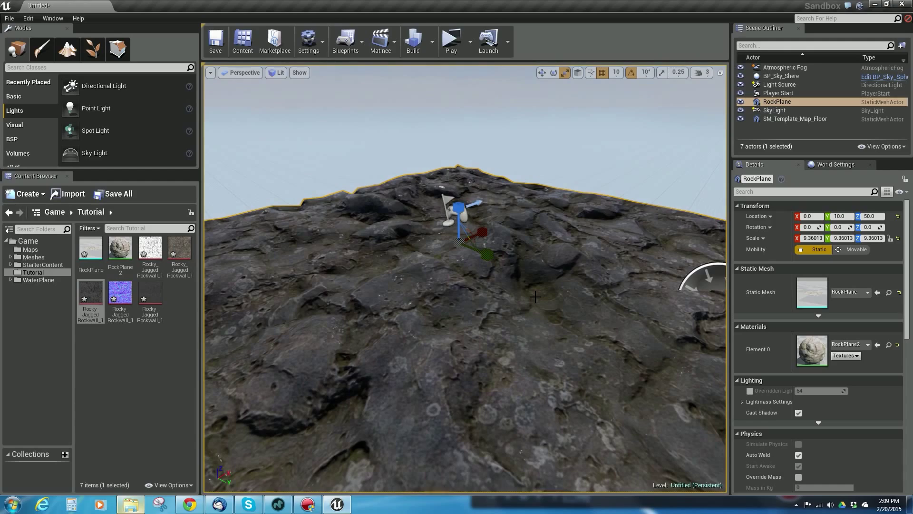
alt+drag(576, 287, 546, 292)
alt+drag(504, 143, 704, 274)
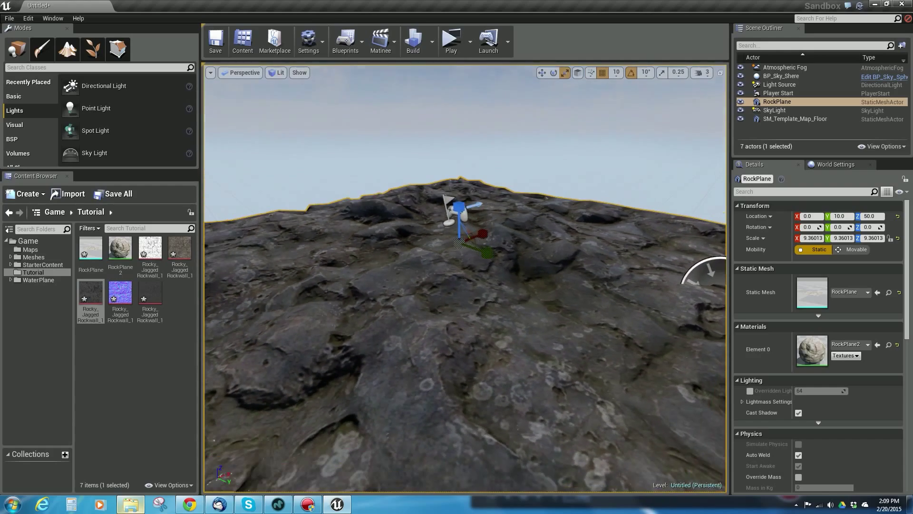
alt+drag(462, 305, 466, 280)
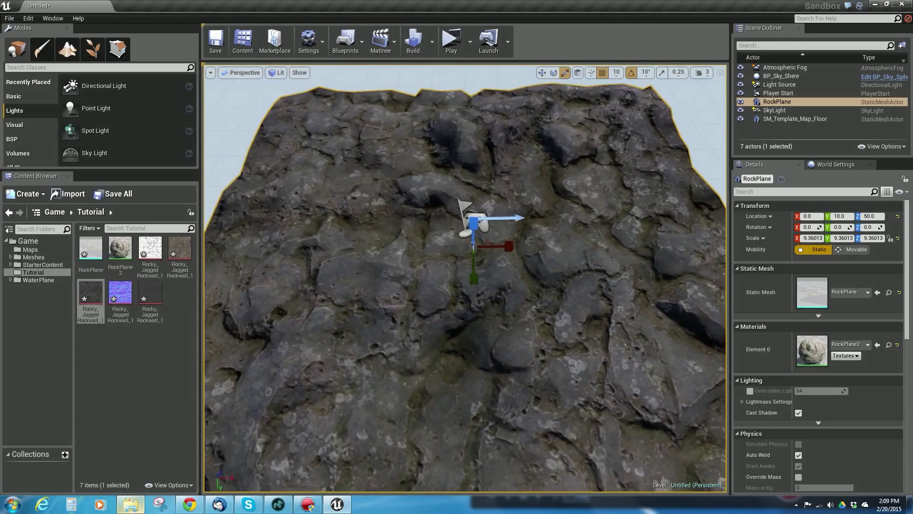
alt+drag(464, 278, 259, 238)
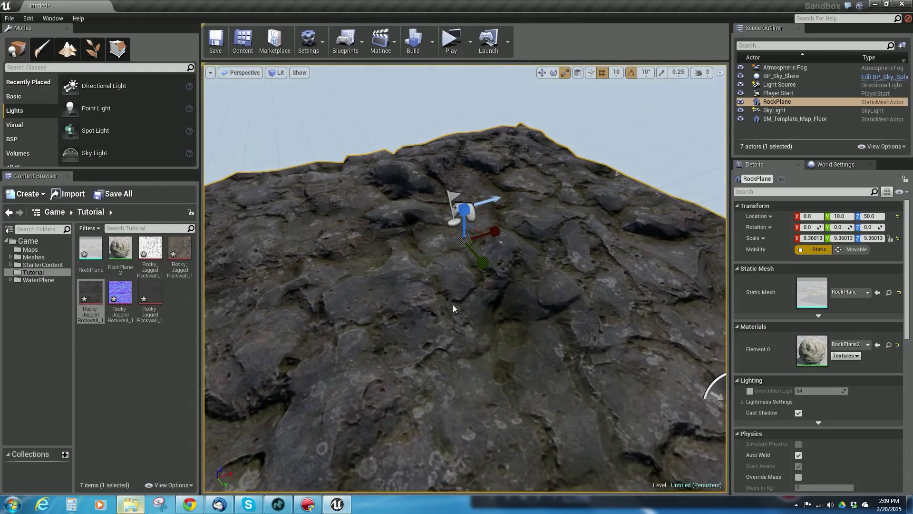
alt+drag(454, 308, 459, 252)
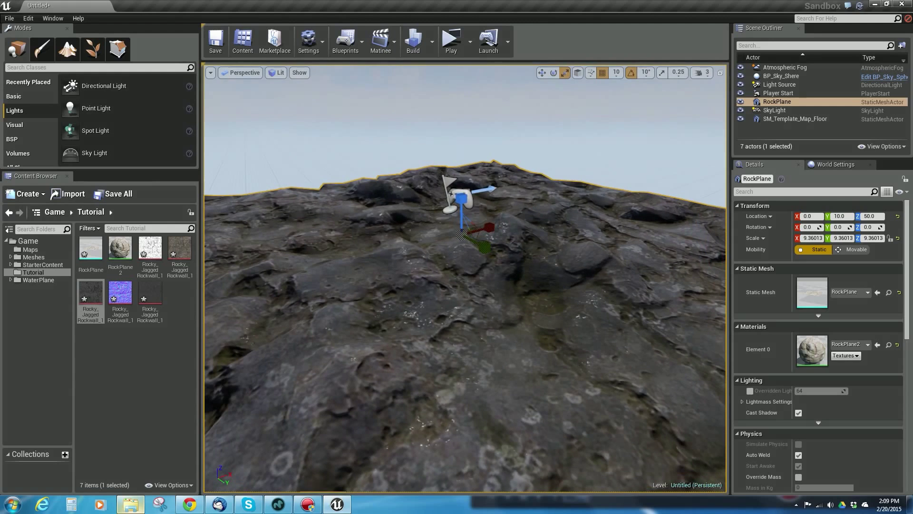